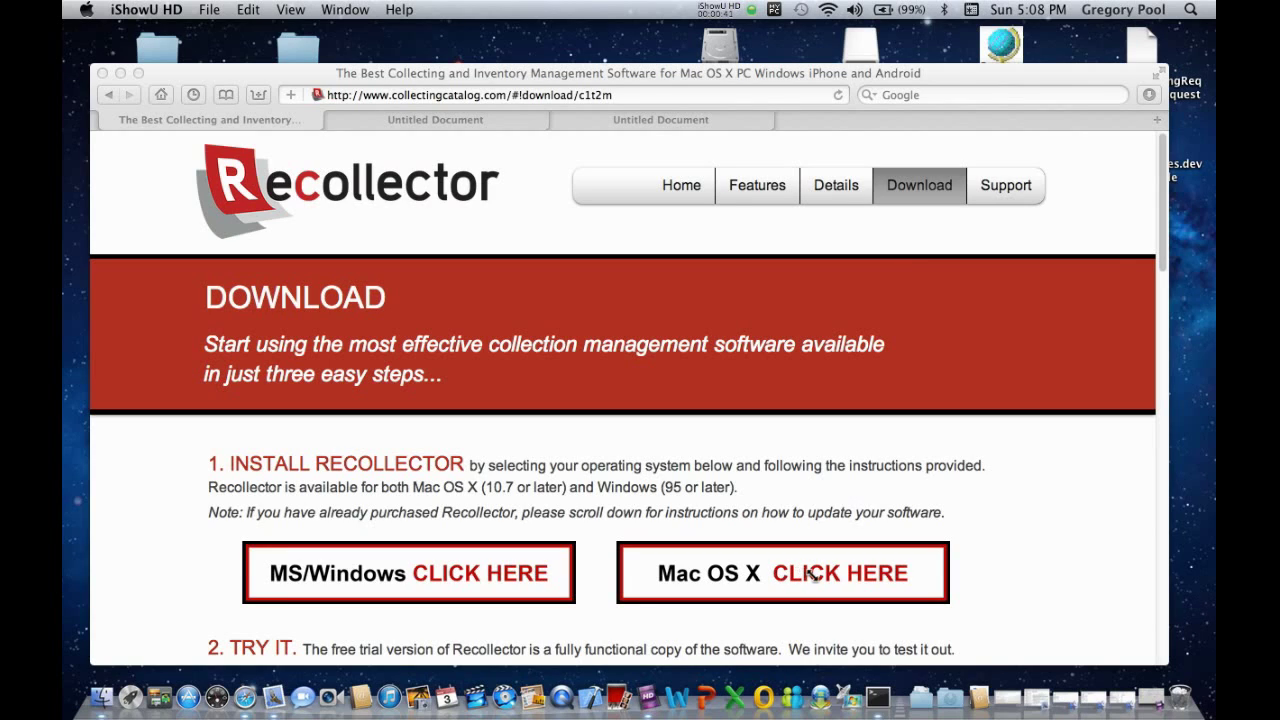
Choose the Mac OS X version on the Recollector Download page.
left_click(745, 577)
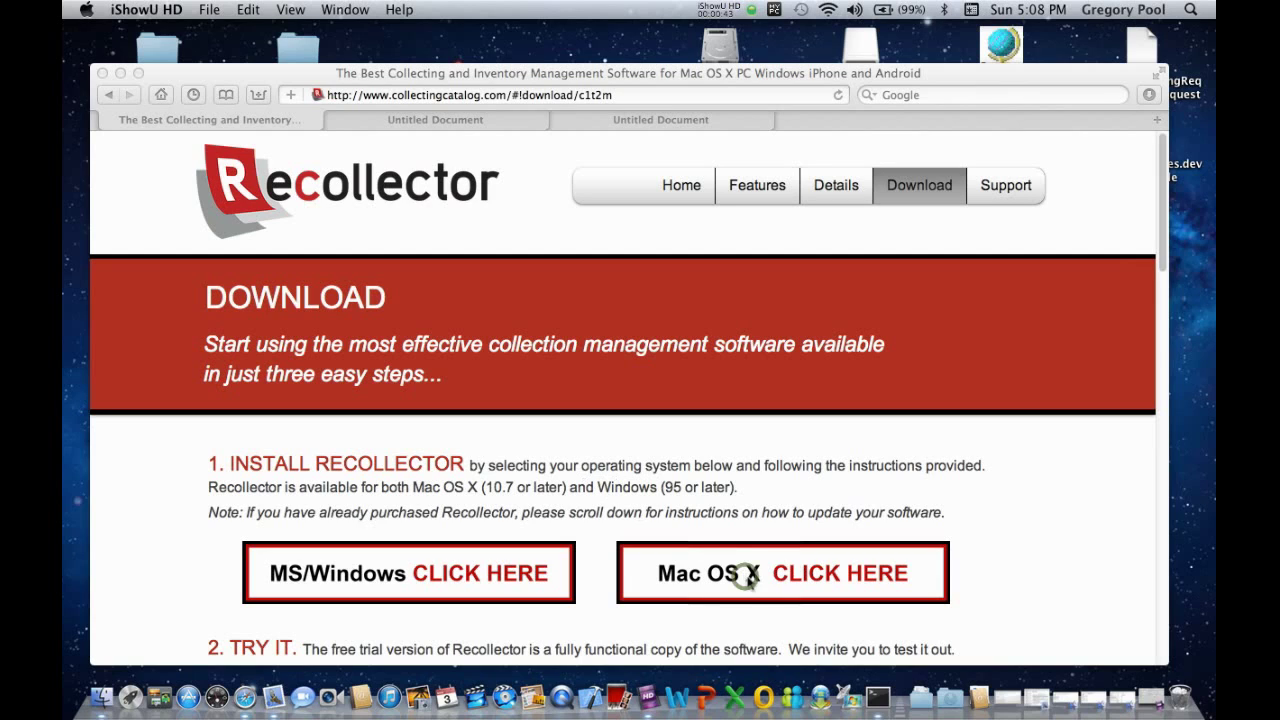
left_click(747, 579)
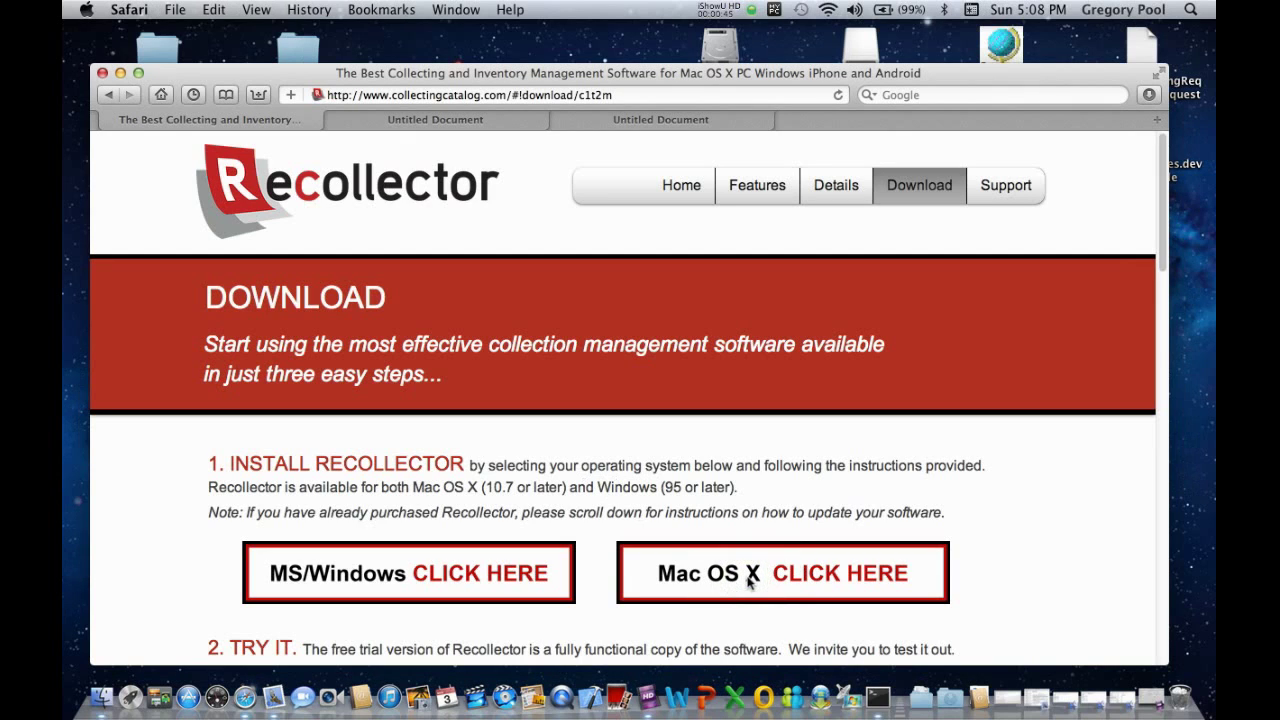
Fill the Mac download form with a name, an e-mail address and 'coins', then request the download.
left_click(748, 580)
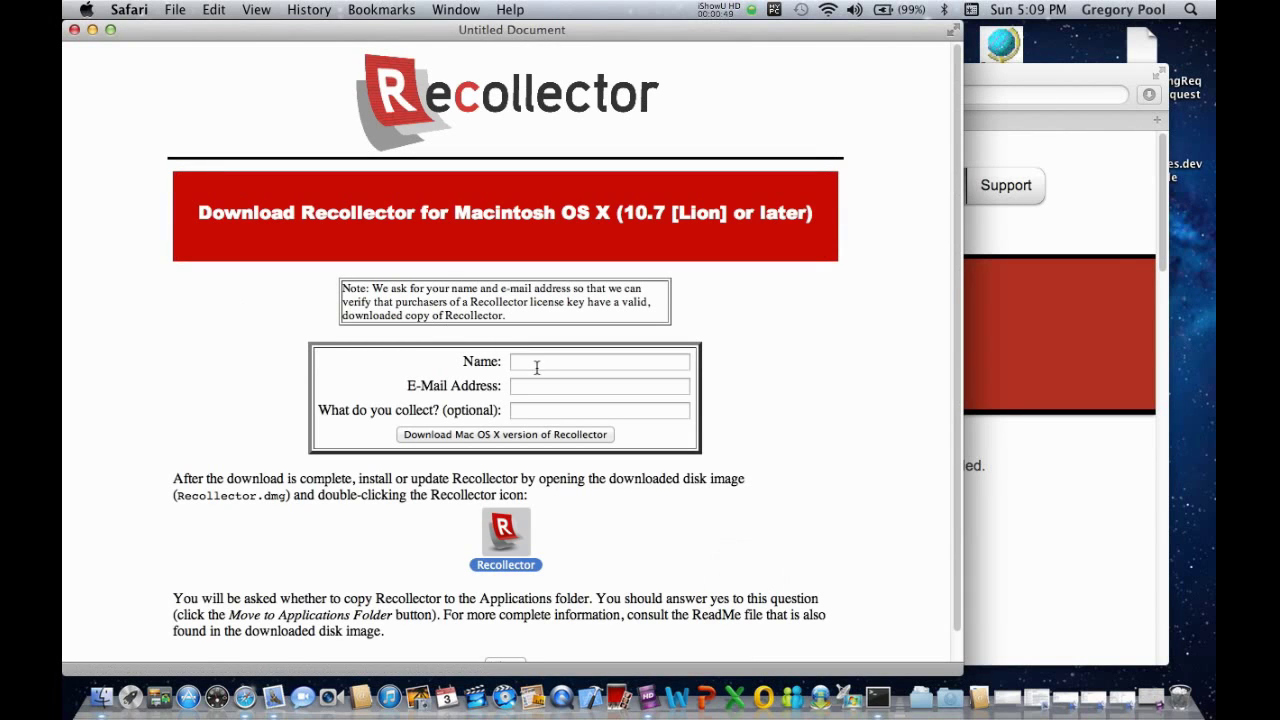
left_click(536, 364)
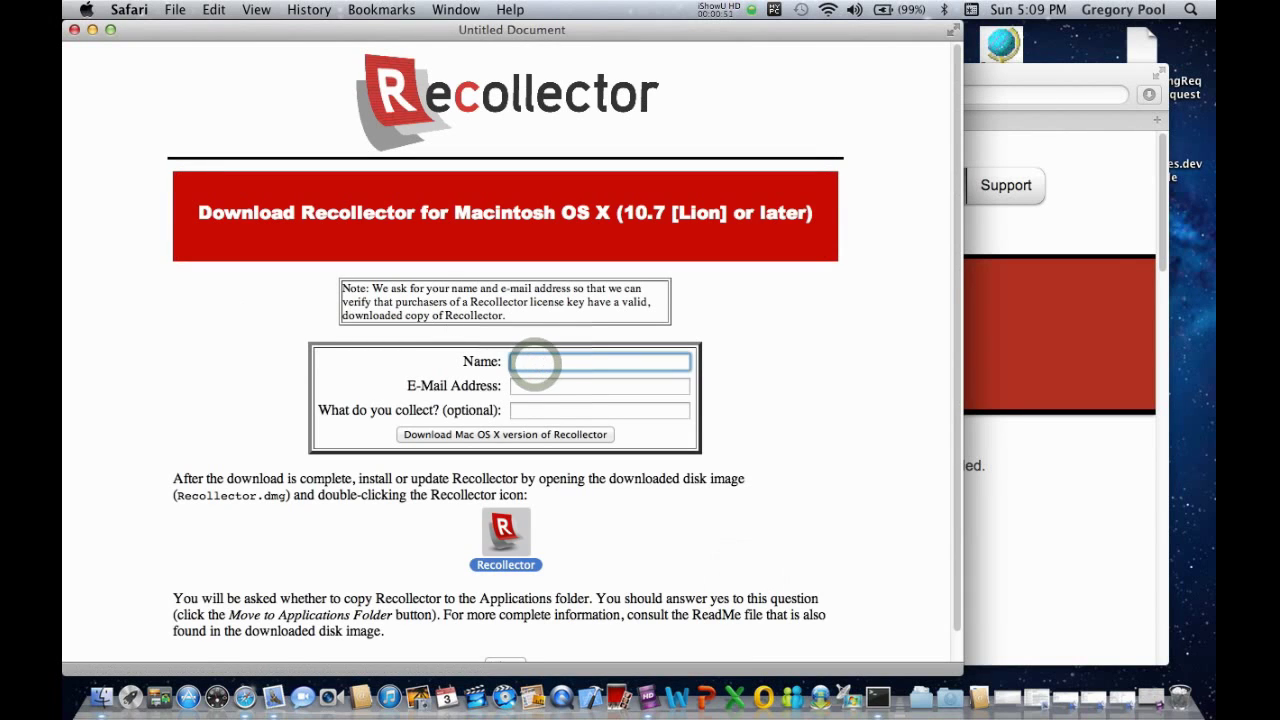
type("John Doe")
key("Tab")
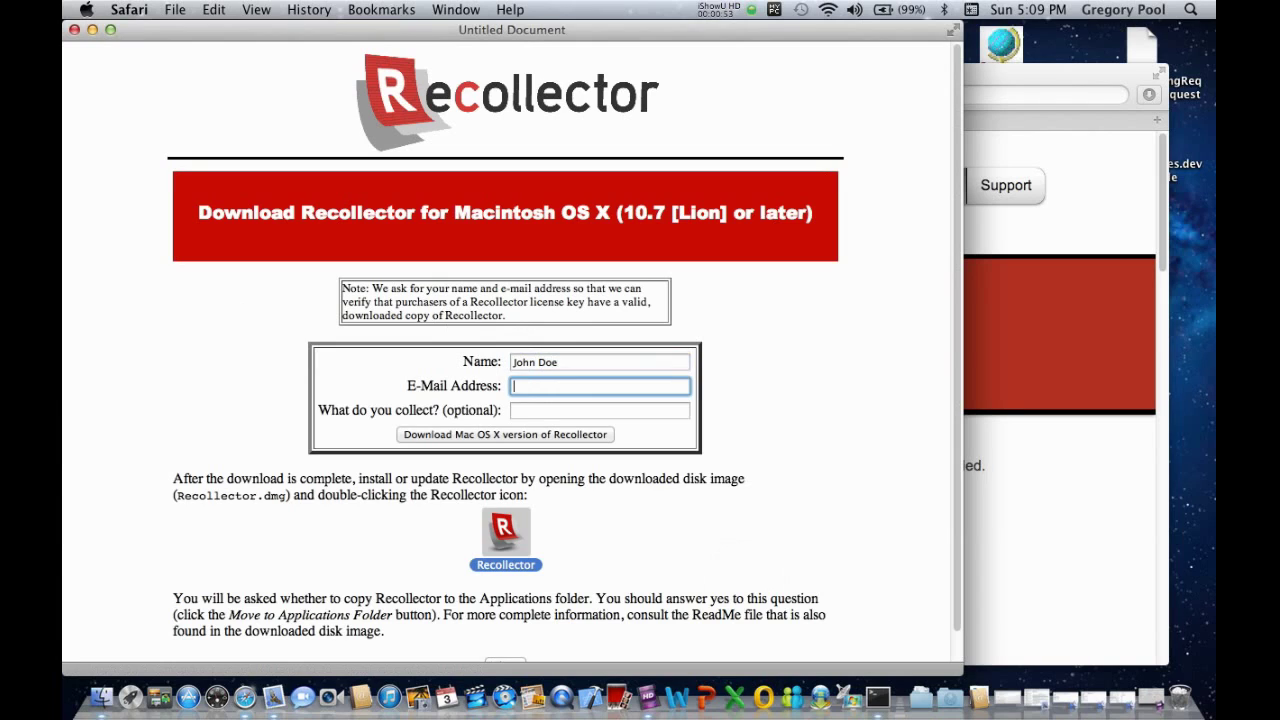
left_click(529, 410)
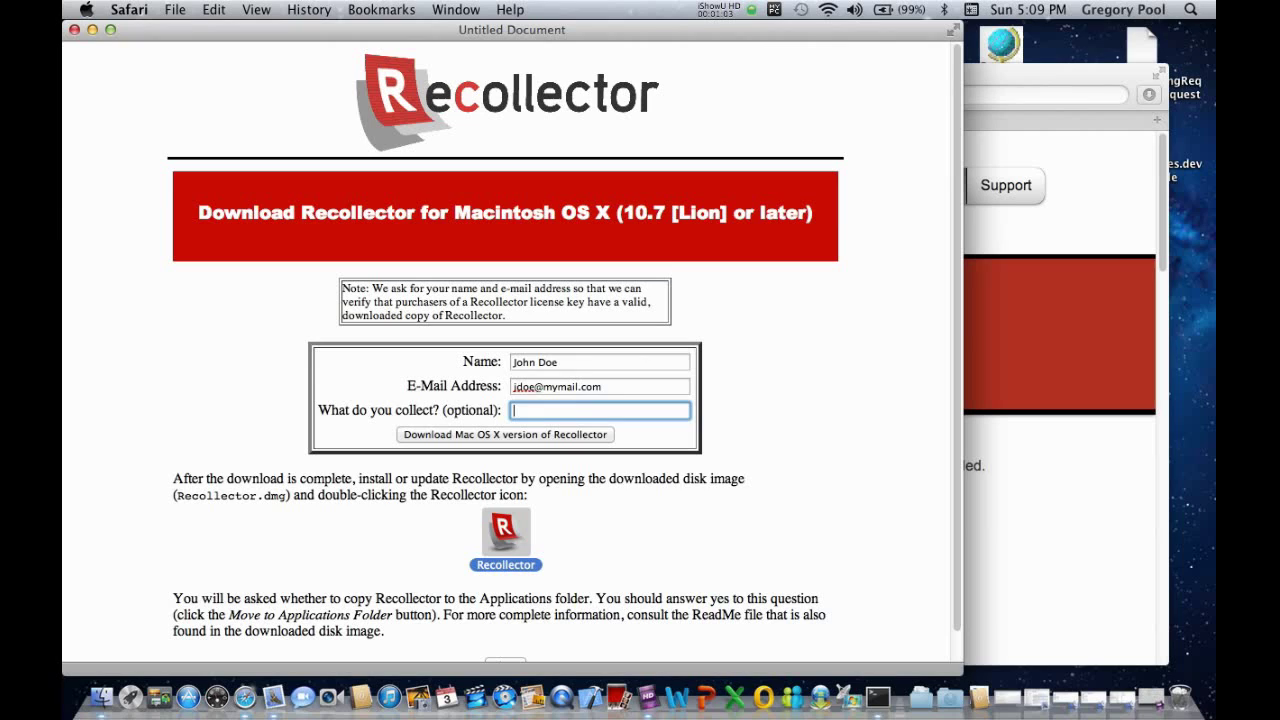
type("coins")
left_click(516, 438)
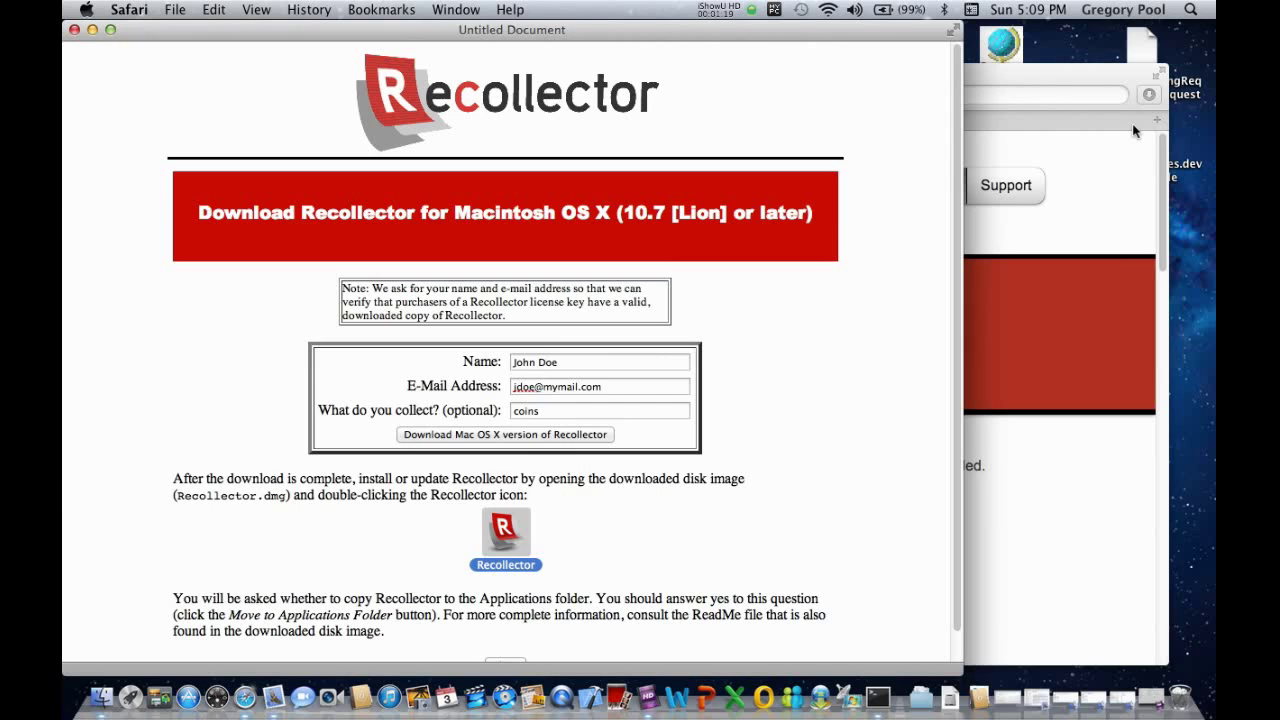
Close the download form without saving, minimize the download page and show recent downloads.
left_click(73, 31)
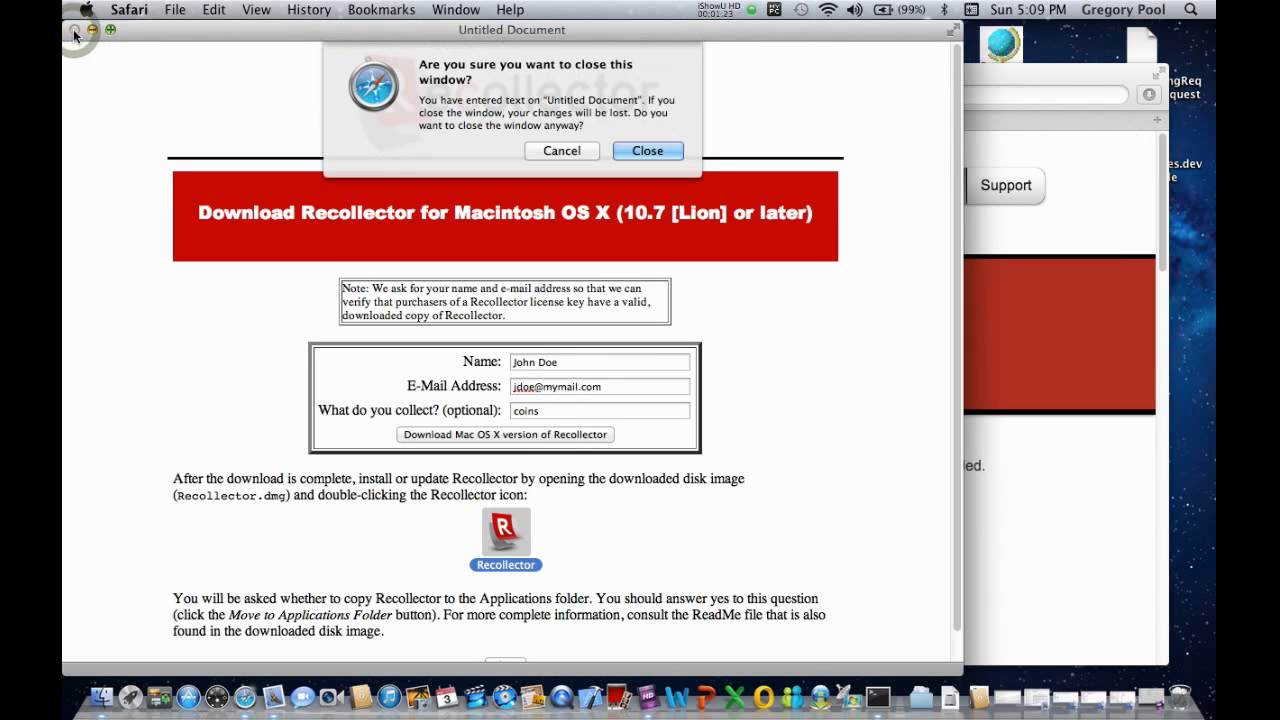
left_click(652, 152)
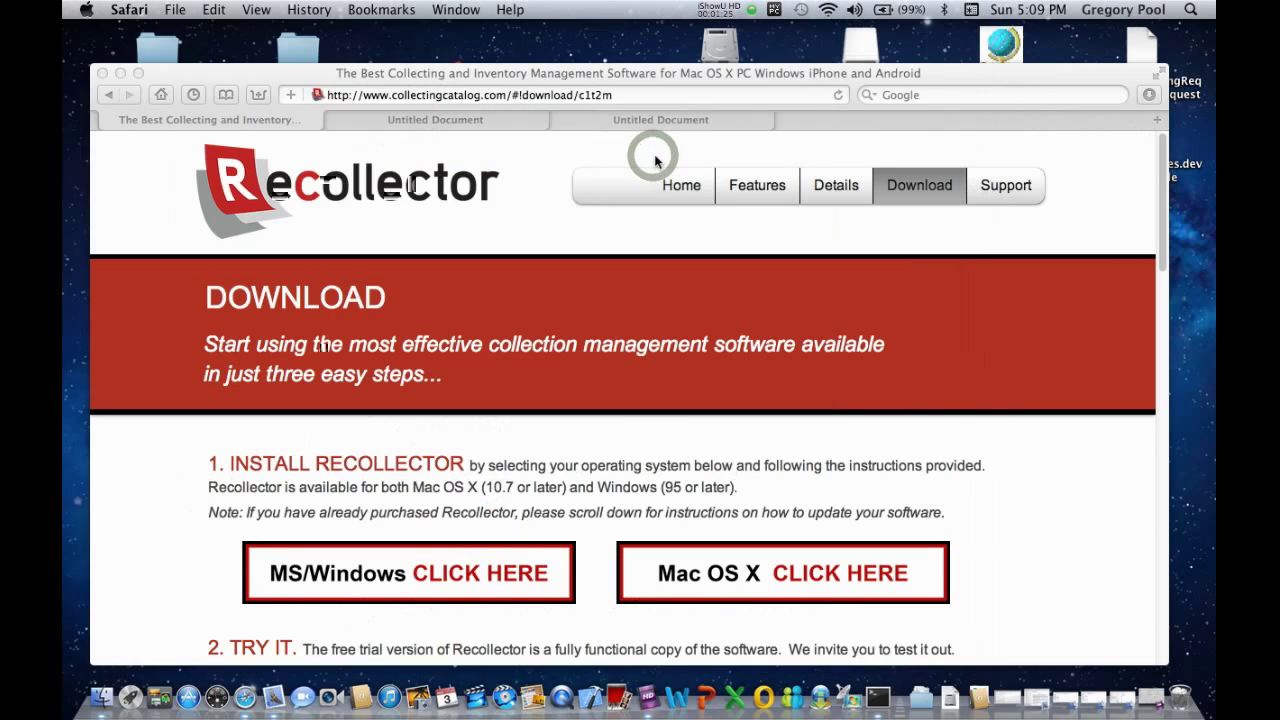
left_click(120, 73)
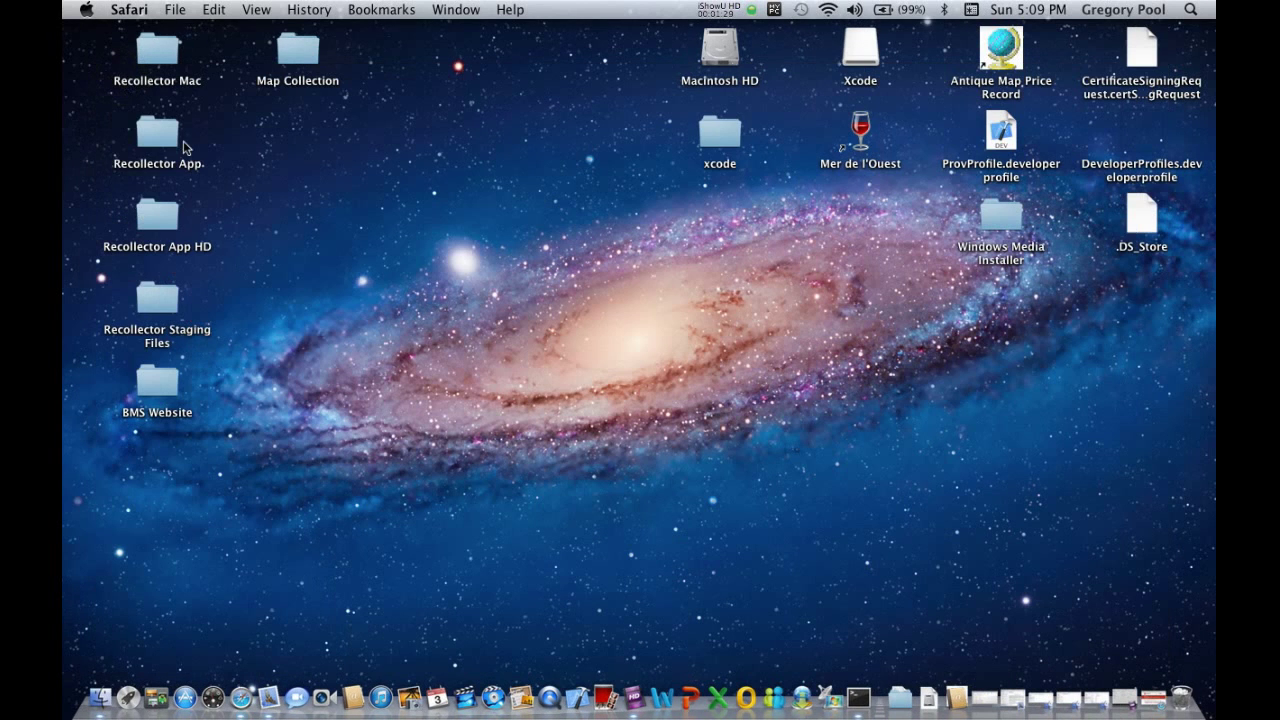
left_click(929, 698)
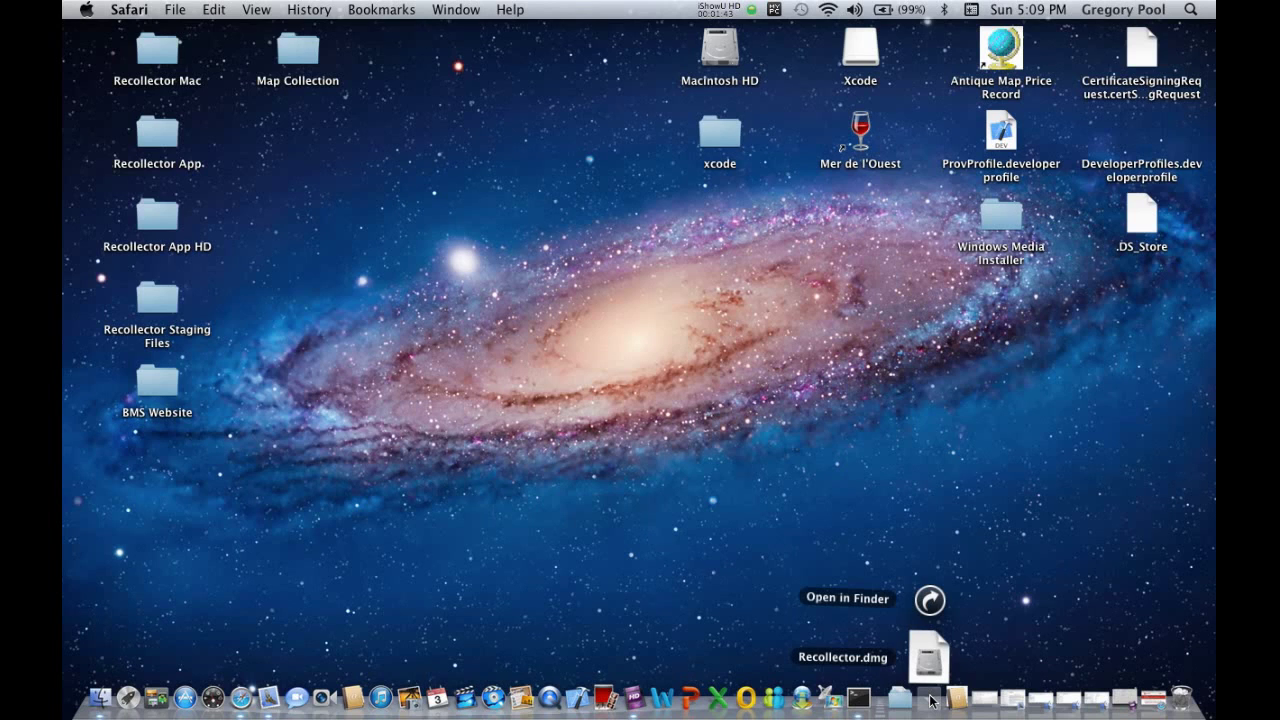
Open the downloaded Recollector.dmg and launch the Recollector app inside it.
left_click(929, 664)
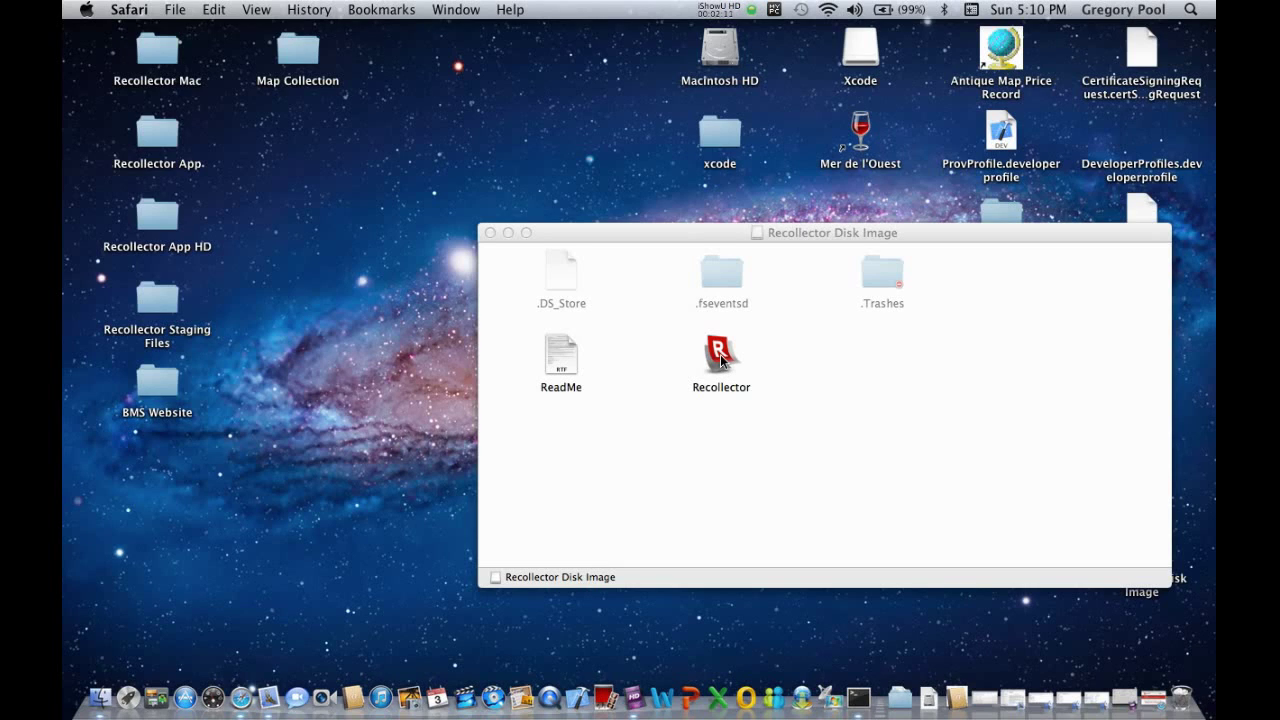
left_click(721, 360)
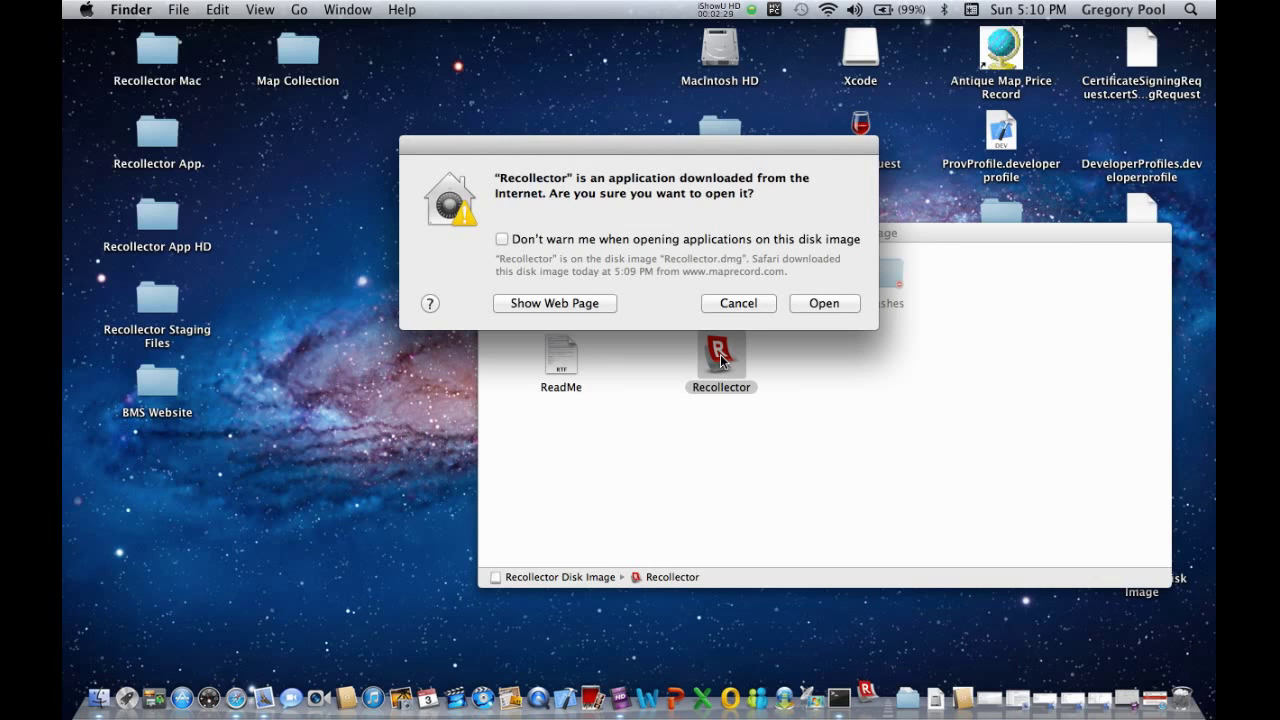
Allow the Internet-downloaded Recollector app to open.
left_click(824, 303)
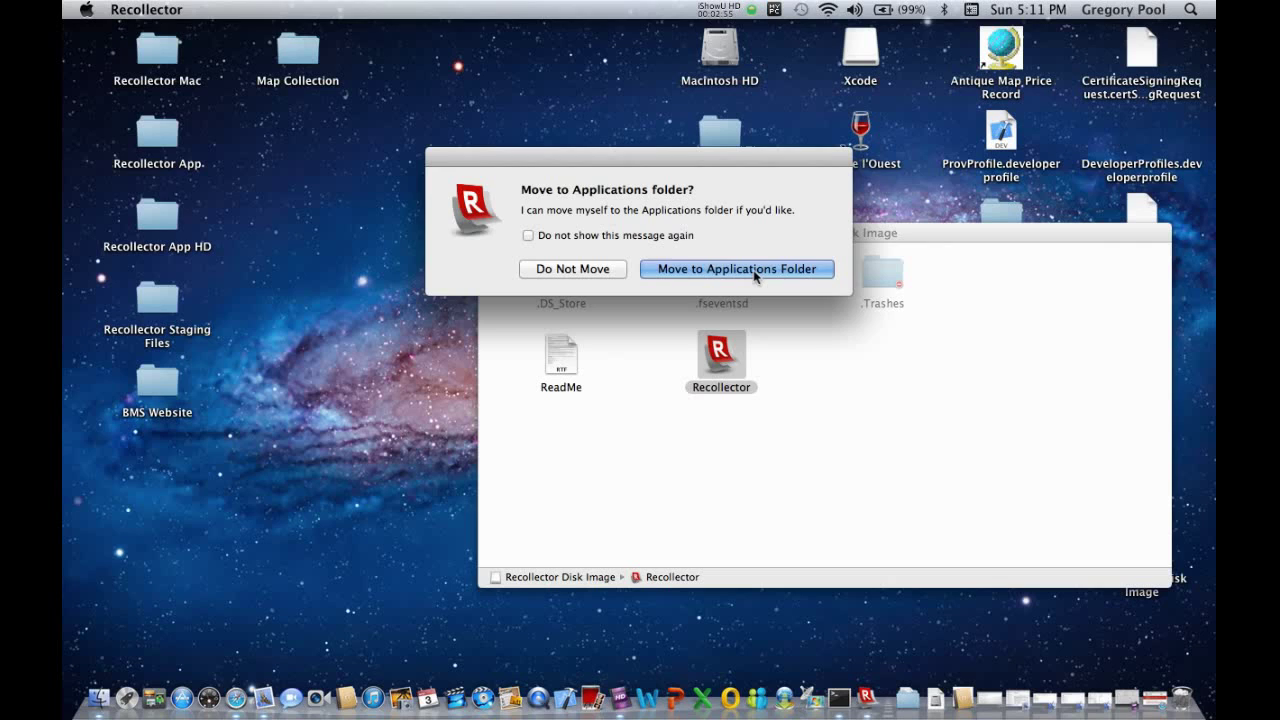
Let Recollector move itself into the Applications folder.
left_click(755, 269)
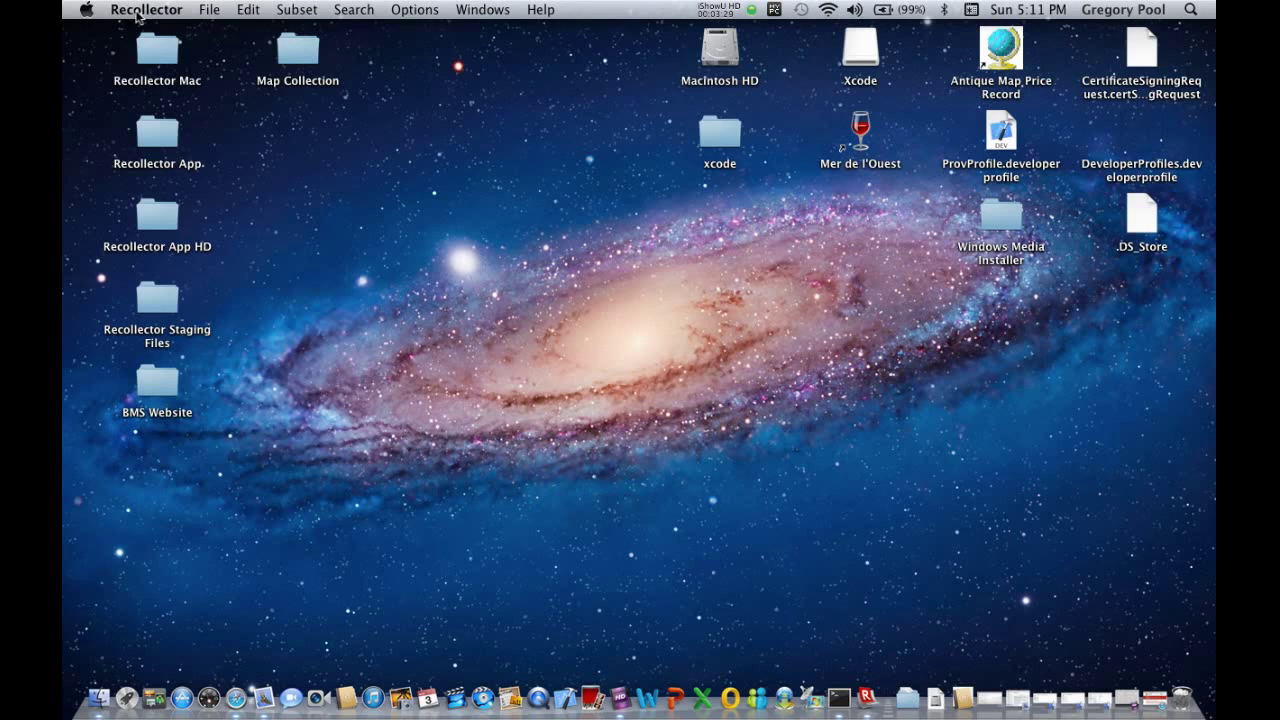
left_click(142, 12)
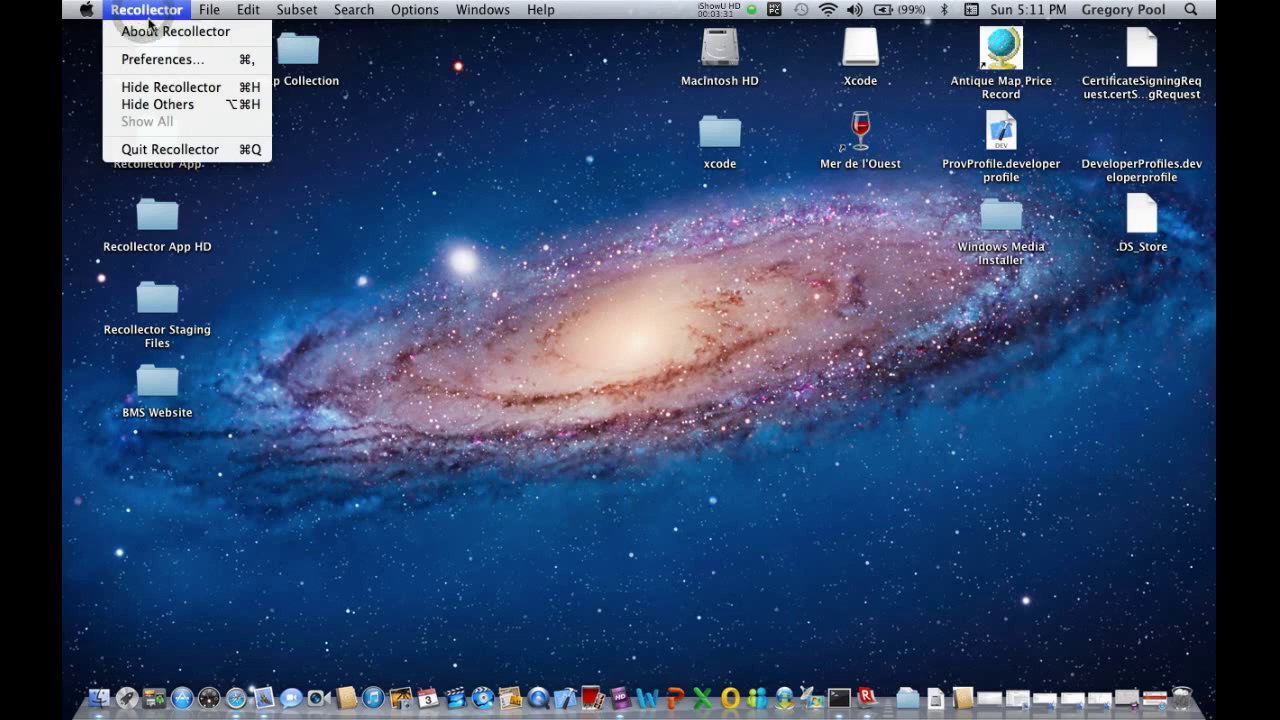
left_click(151, 33)
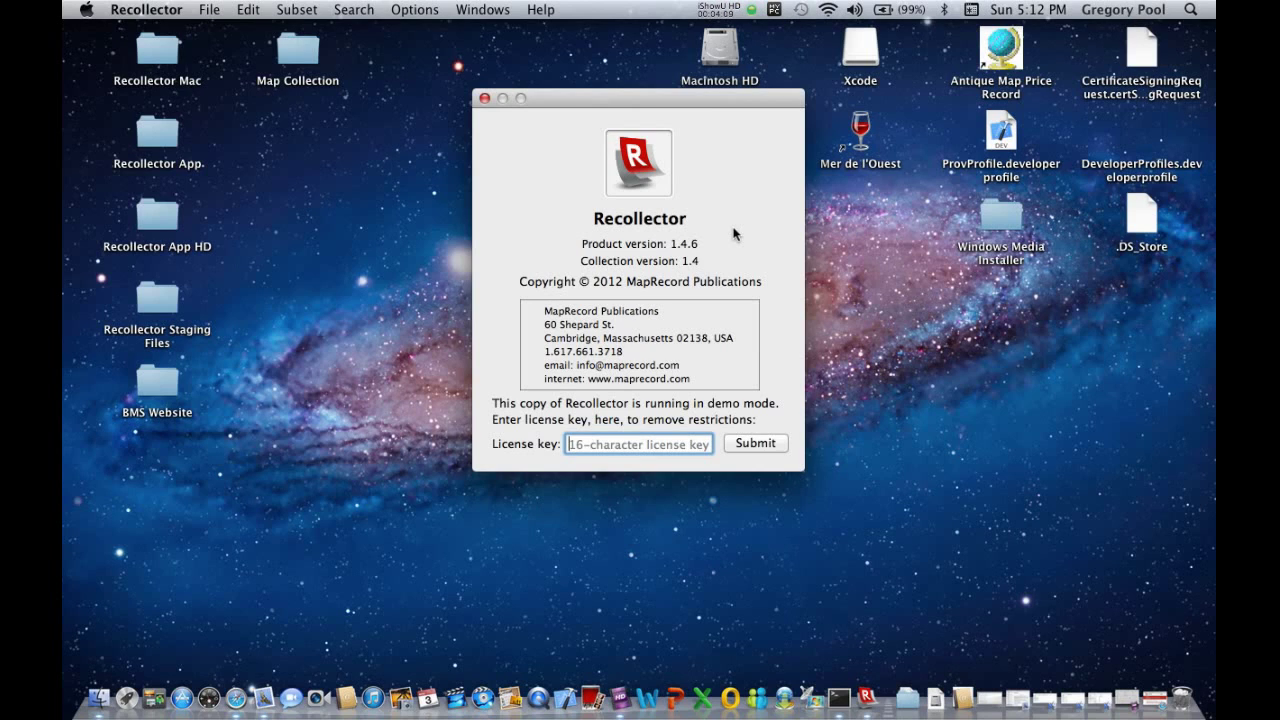
Close the About window and quit Recollector from its menu.
left_click(485, 99)
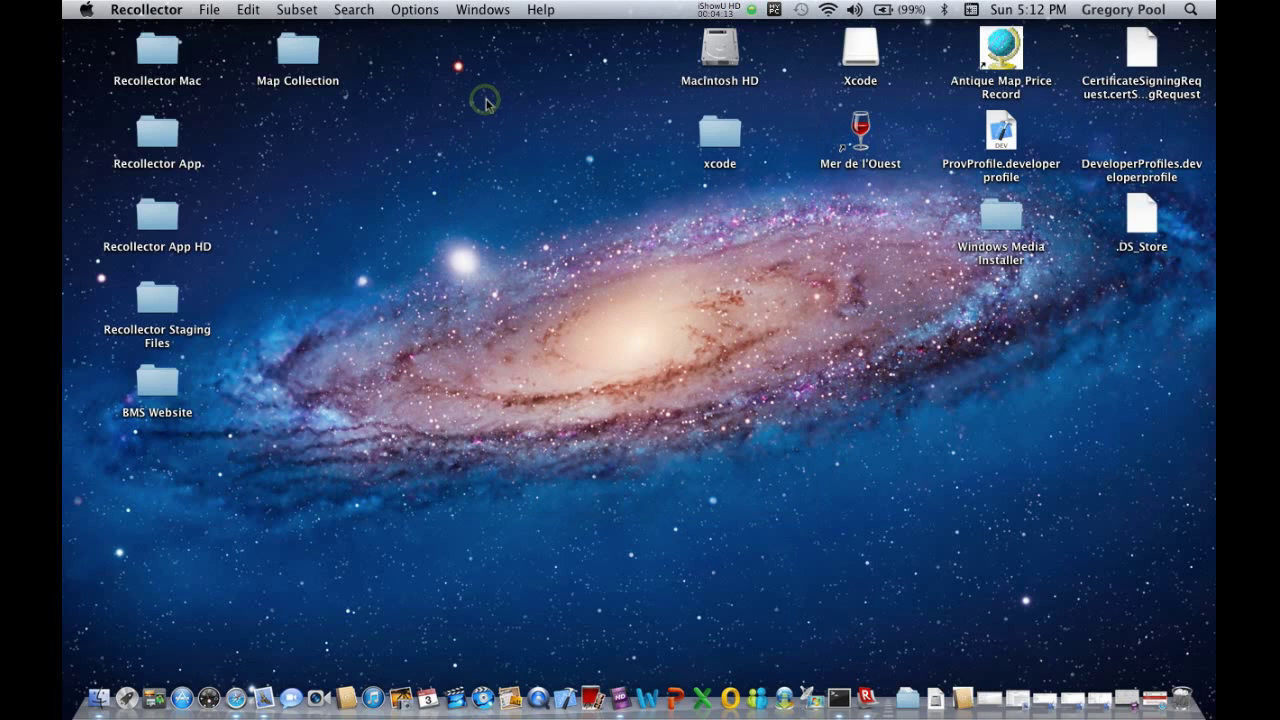
left_click(137, 10)
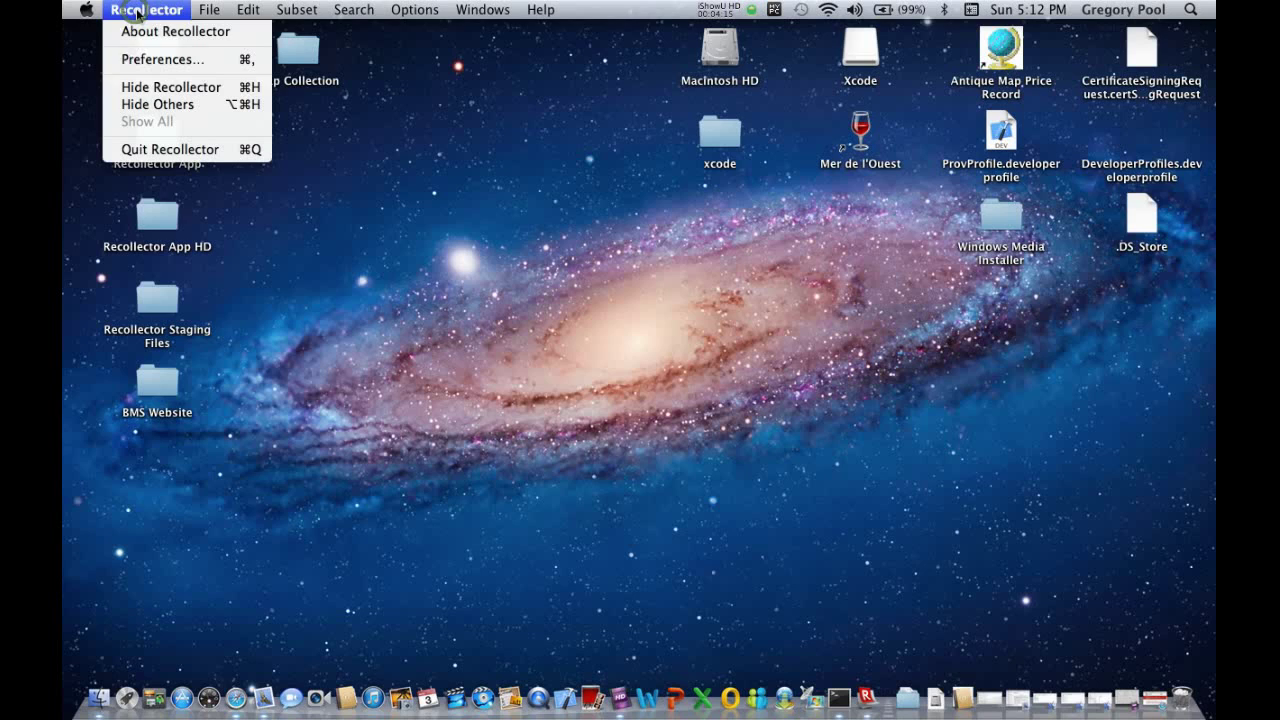
left_click(157, 150)
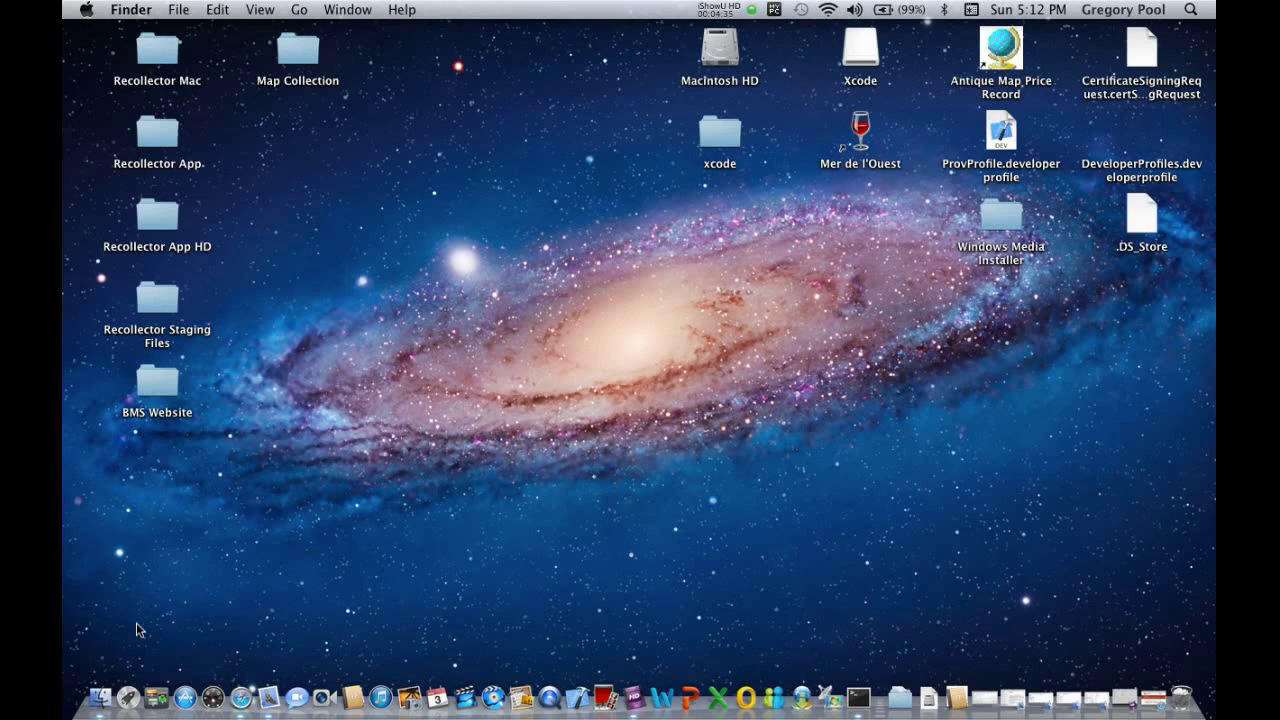
Drag Recollector from Launchpad onto the Dock, then return to the desktop.
left_click(129, 700)
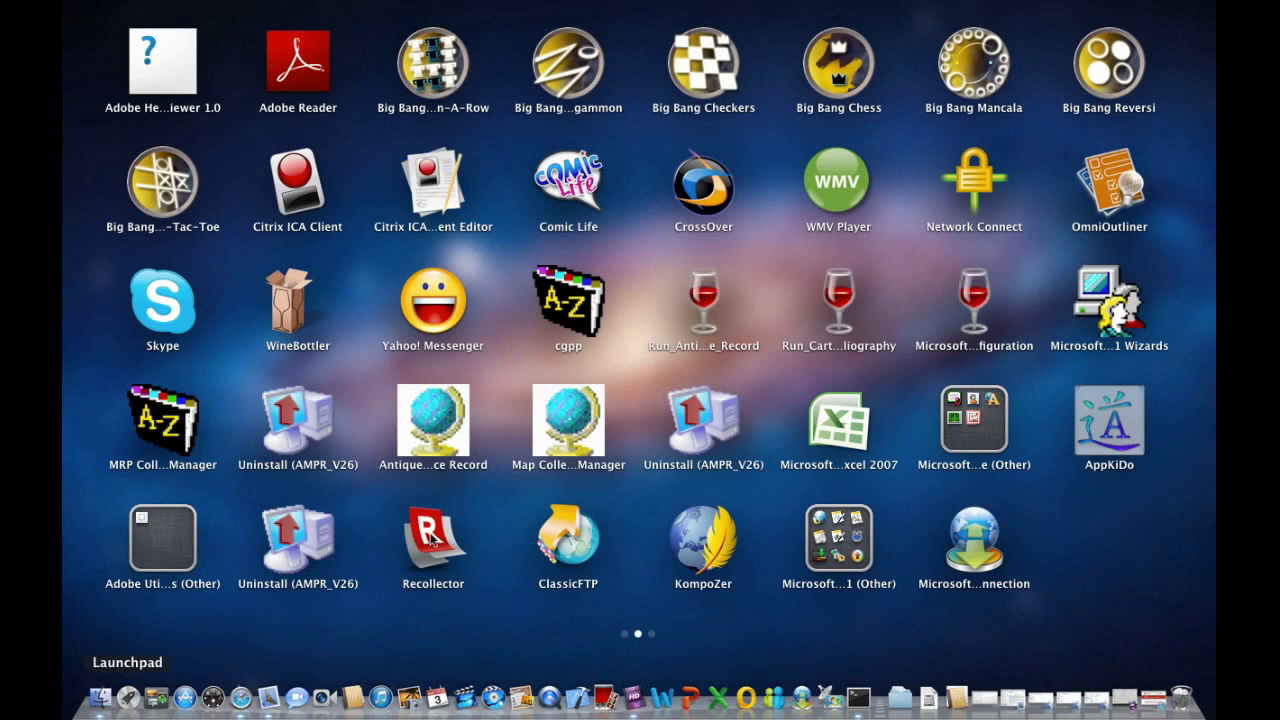
left_click_drag(430, 537, 540, 702)
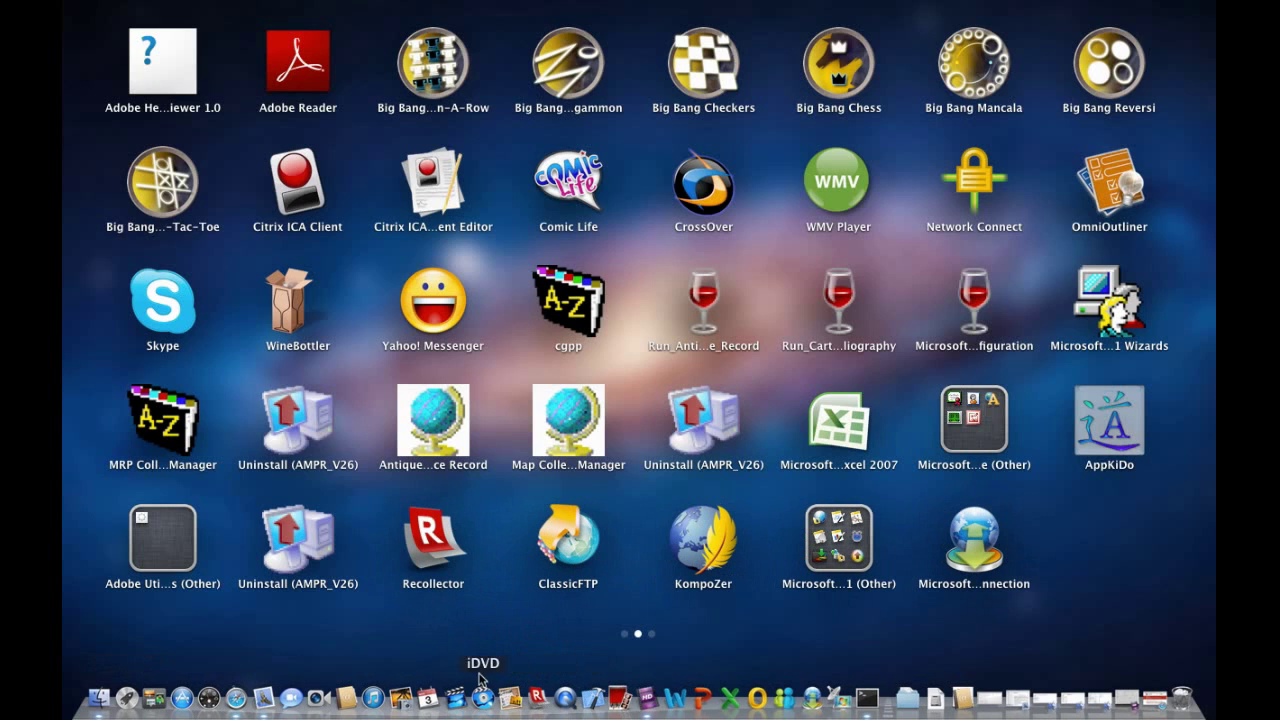
left_click(351, 634)
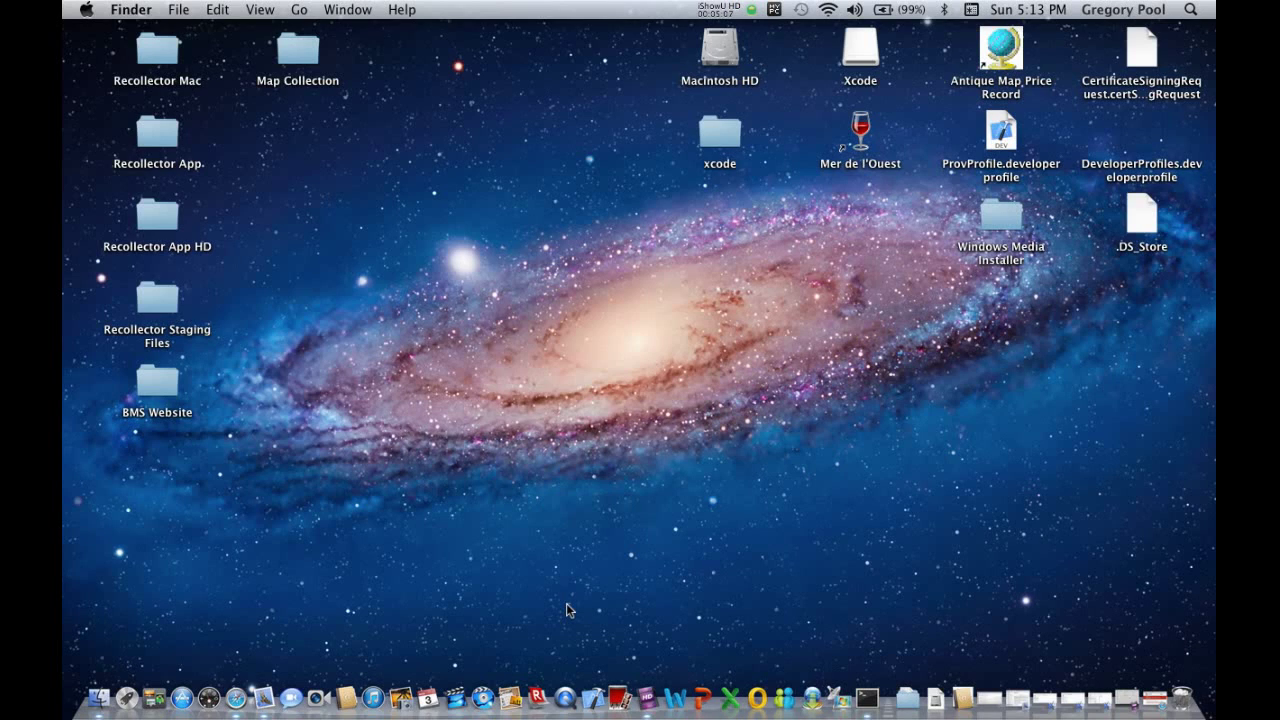
Relaunch Recollector from its new Dock icon and bring up its app menu.
left_click(537, 698)
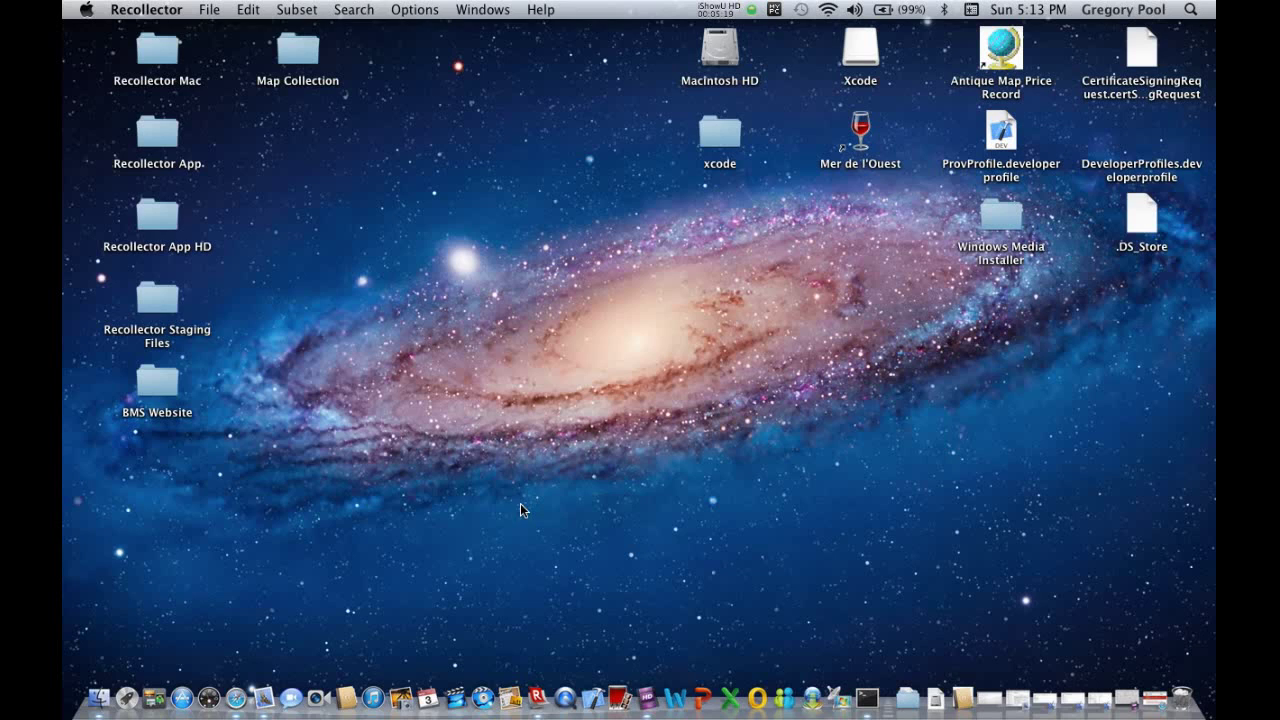
left_click(160, 10)
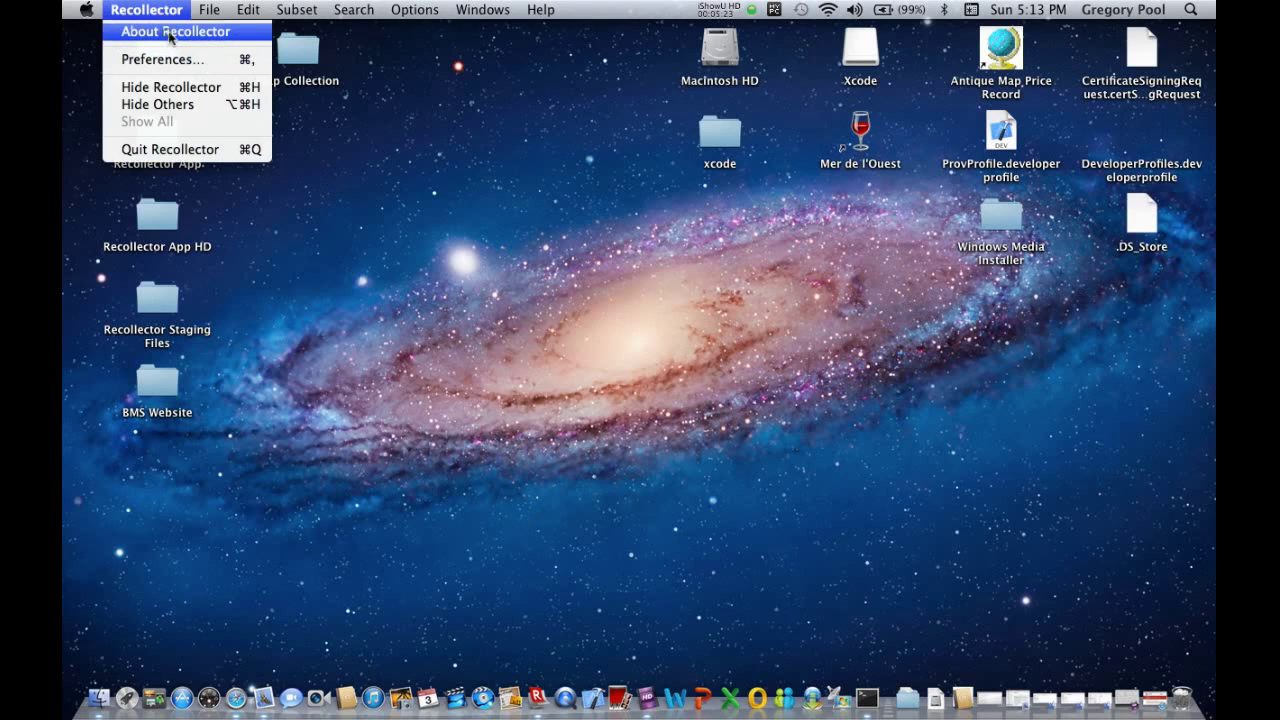
View the About Recollector box showing demo mode, then restore the minimized Safari download page.
left_click(170, 32)
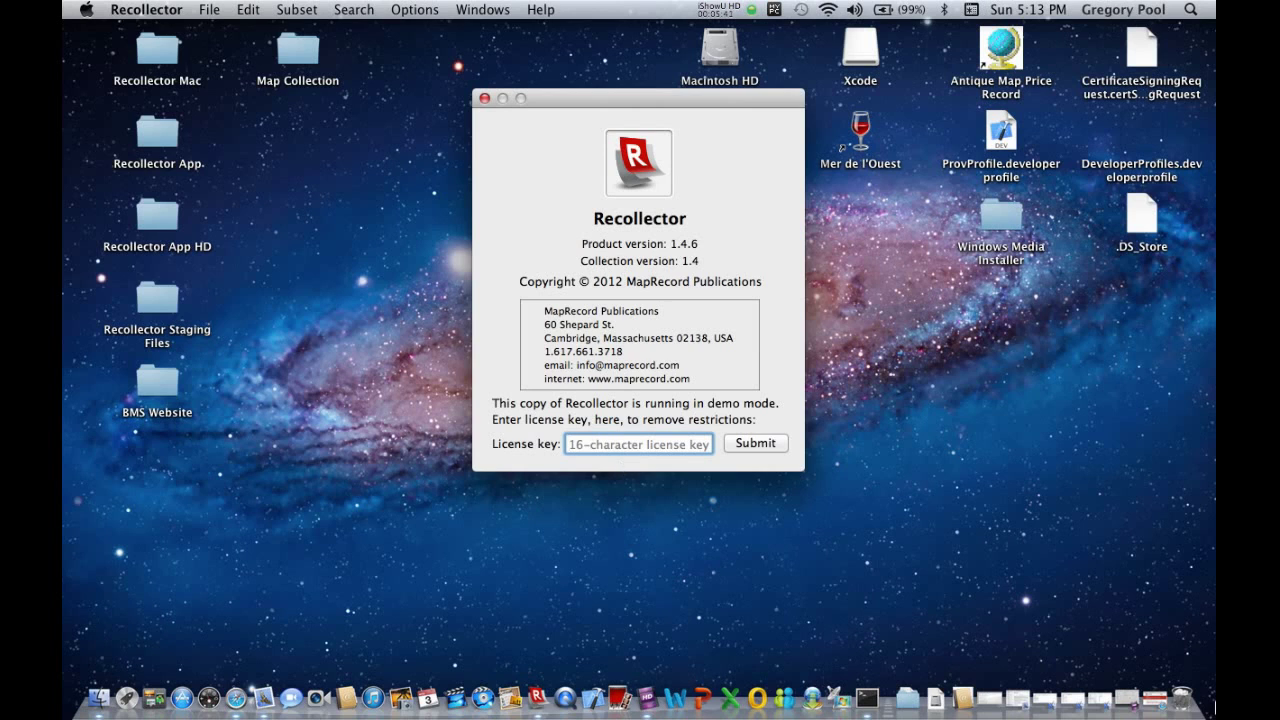
left_click(1155, 700)
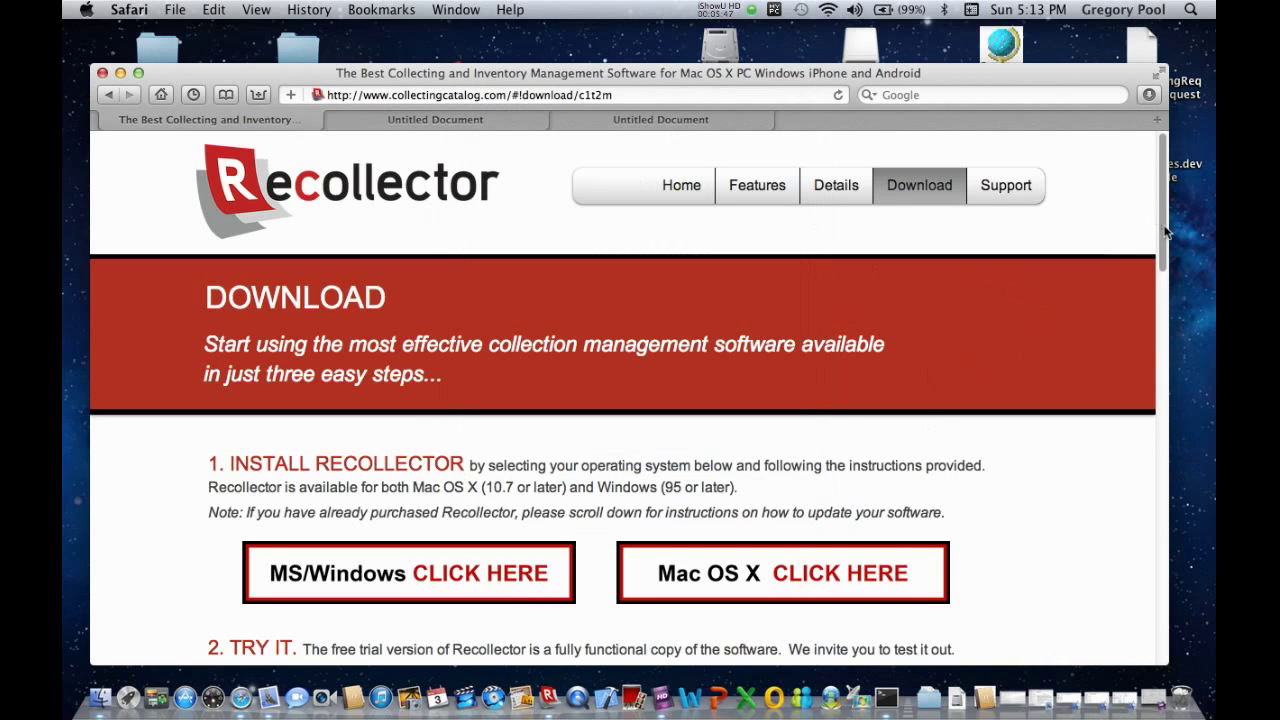
Open the $49 Recollector PayPal purchase page from the 3. BUY IT section, then close it.
left_click_drag(1165, 232, 1165, 310)
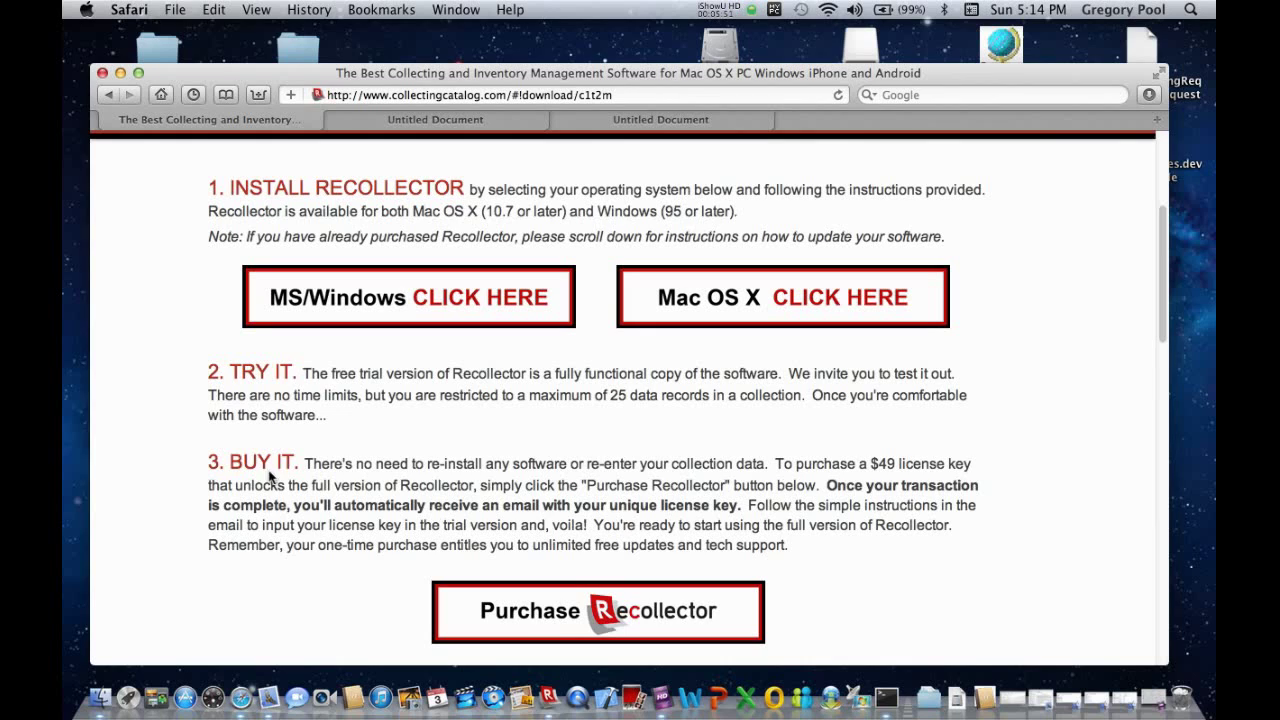
left_click(556, 618)
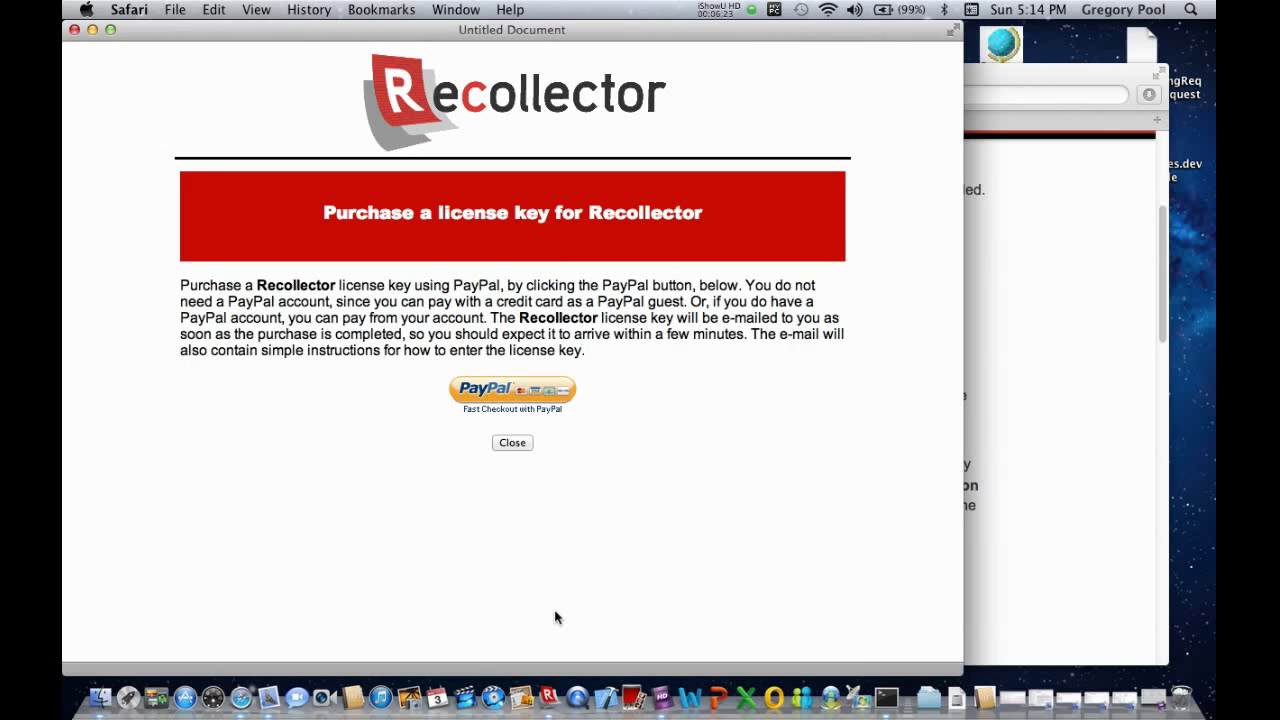
left_click(512, 443)
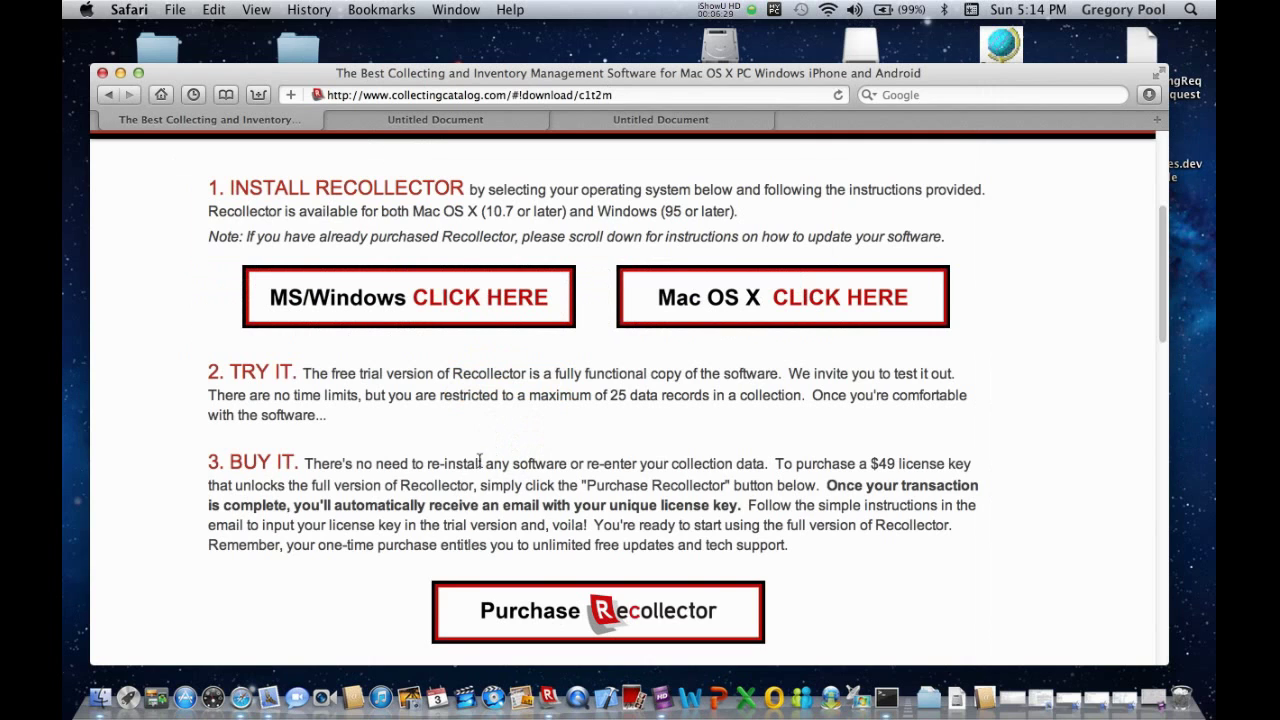
Minimize Safari and open the Recollector License Key e-mail in Mail.
left_click(121, 74)
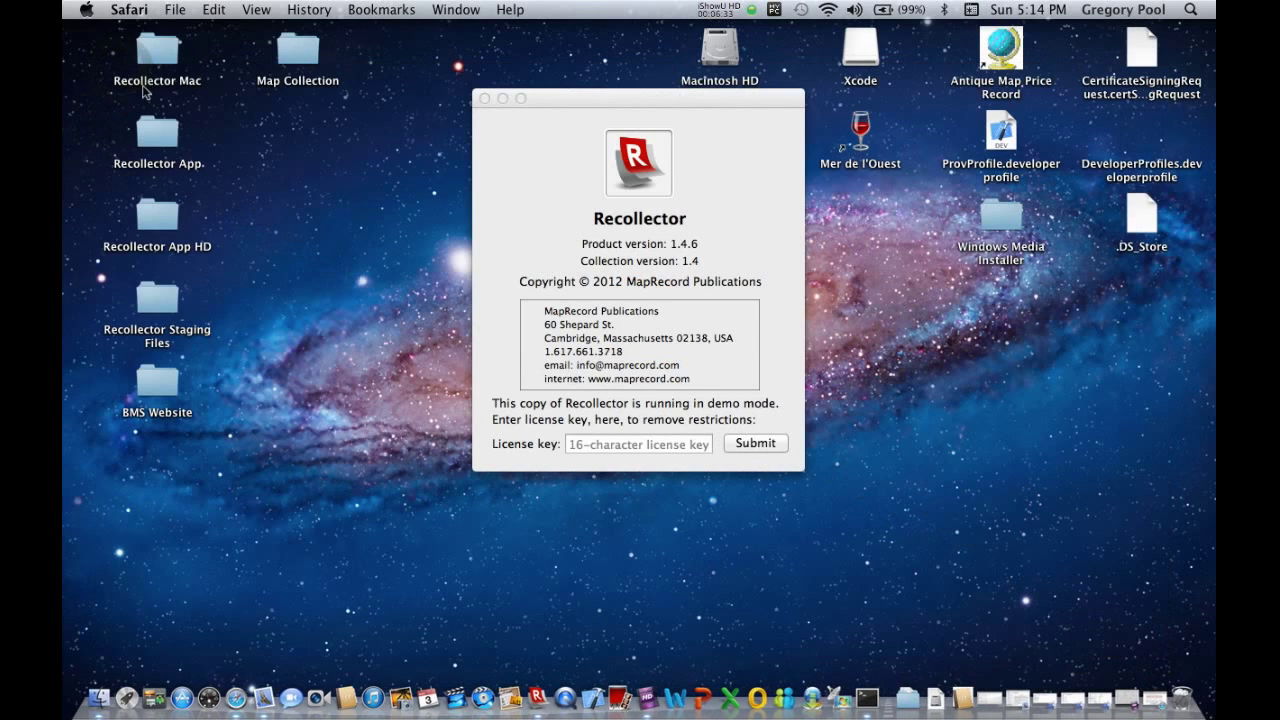
left_click(264, 700)
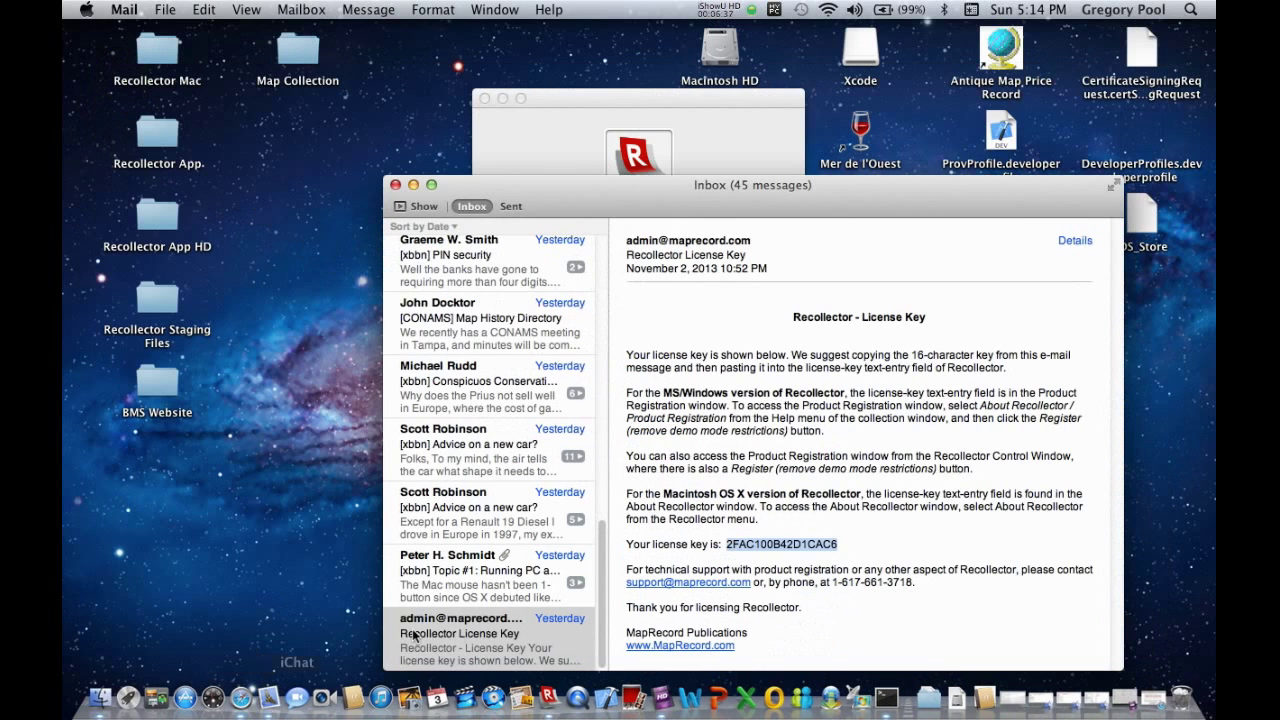
left_click(461, 631)
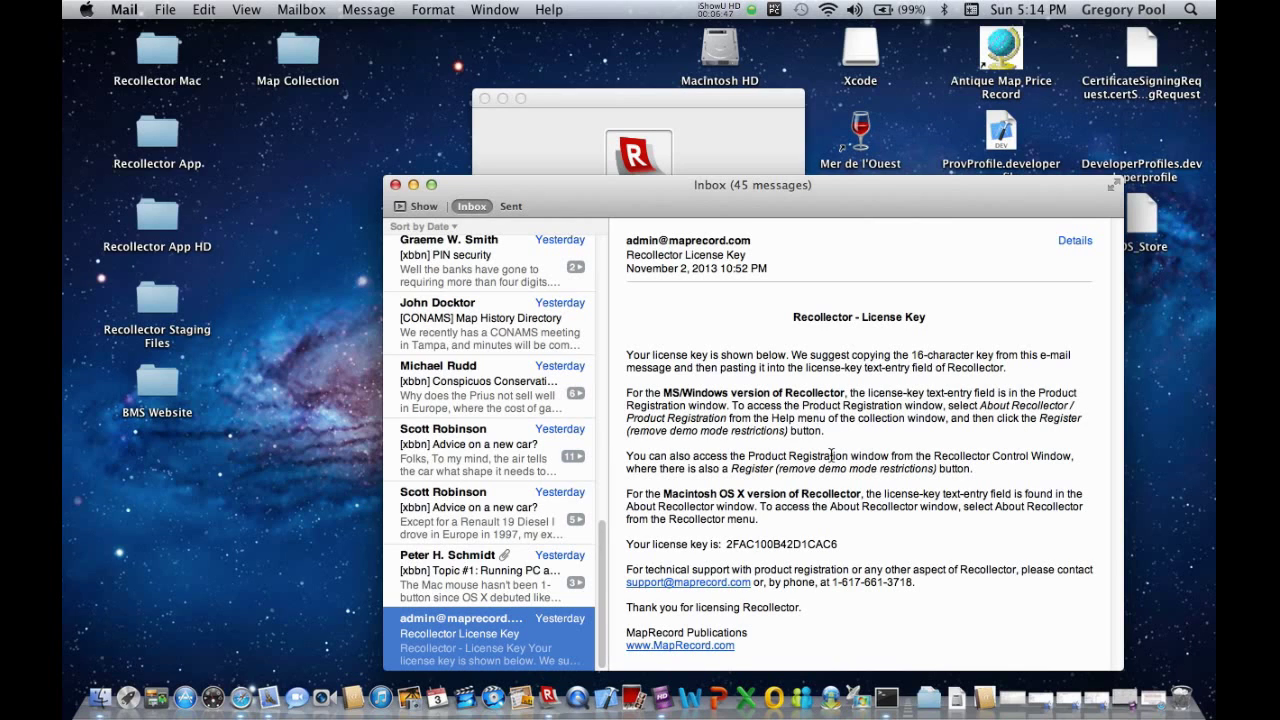
Copy the license key from the e-mail and bring the Recollector About box forward.
double_click(779, 544)
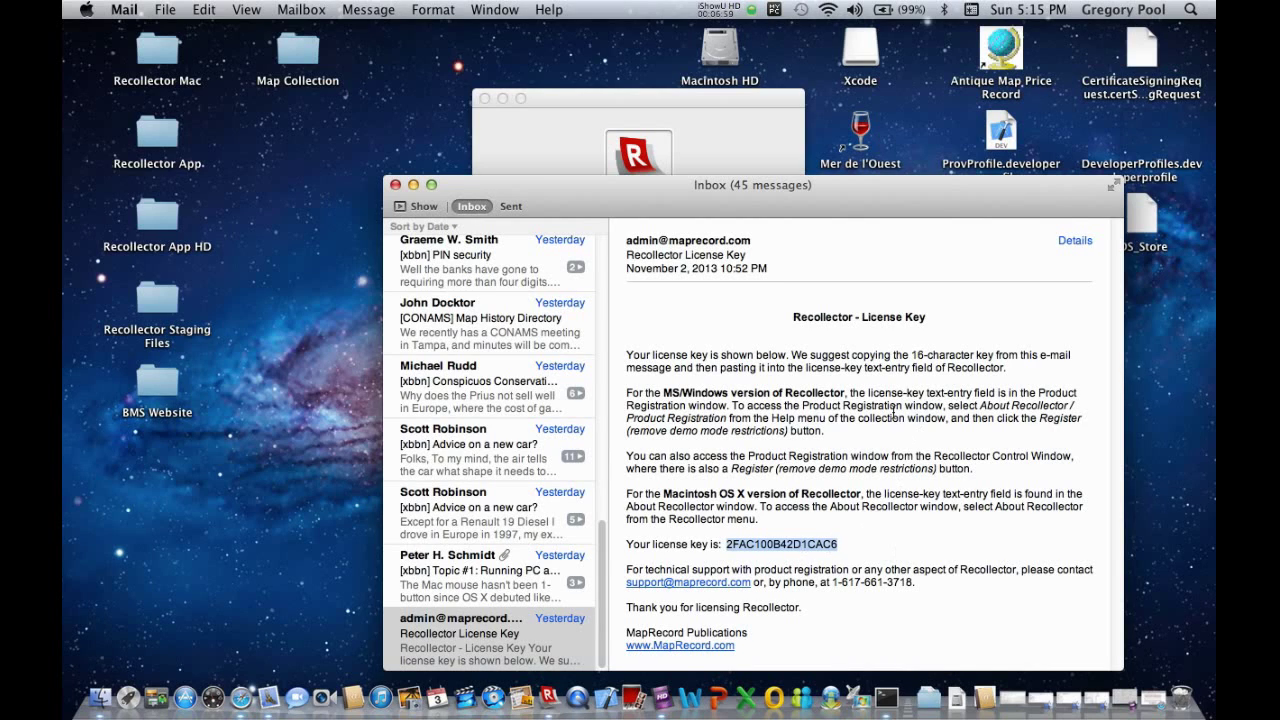
left_click(204, 9)
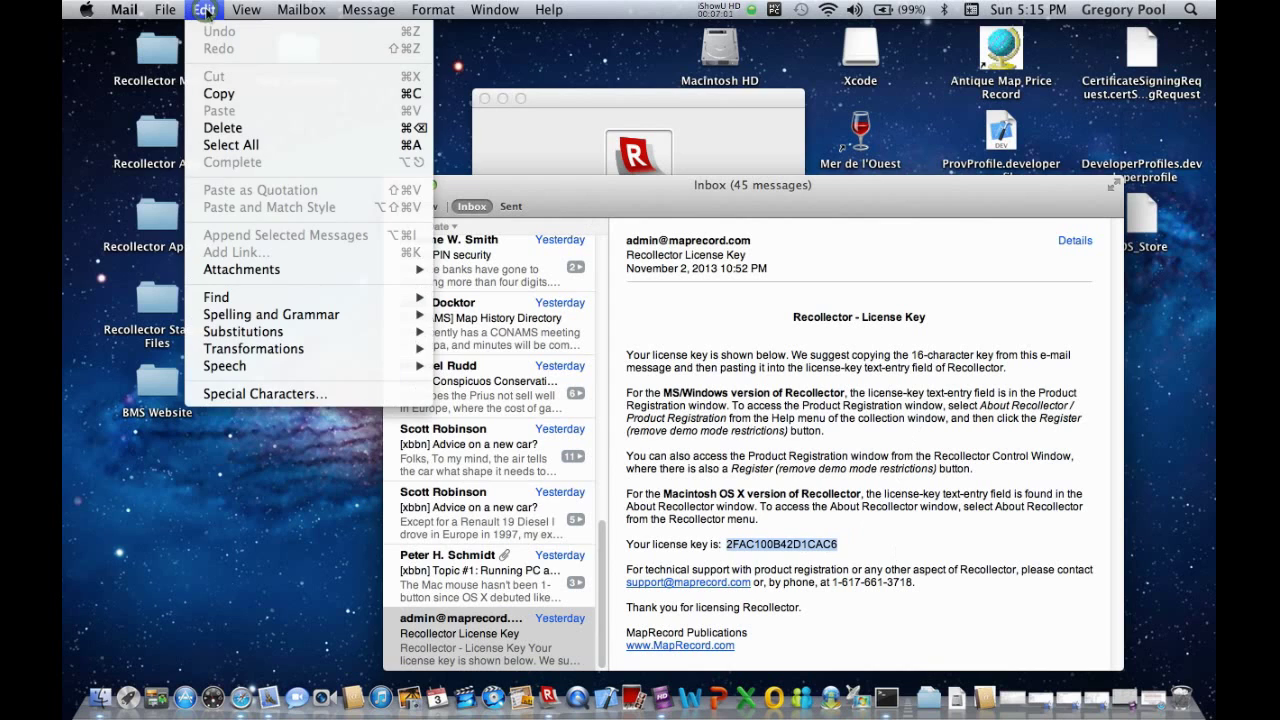
left_click(219, 93)
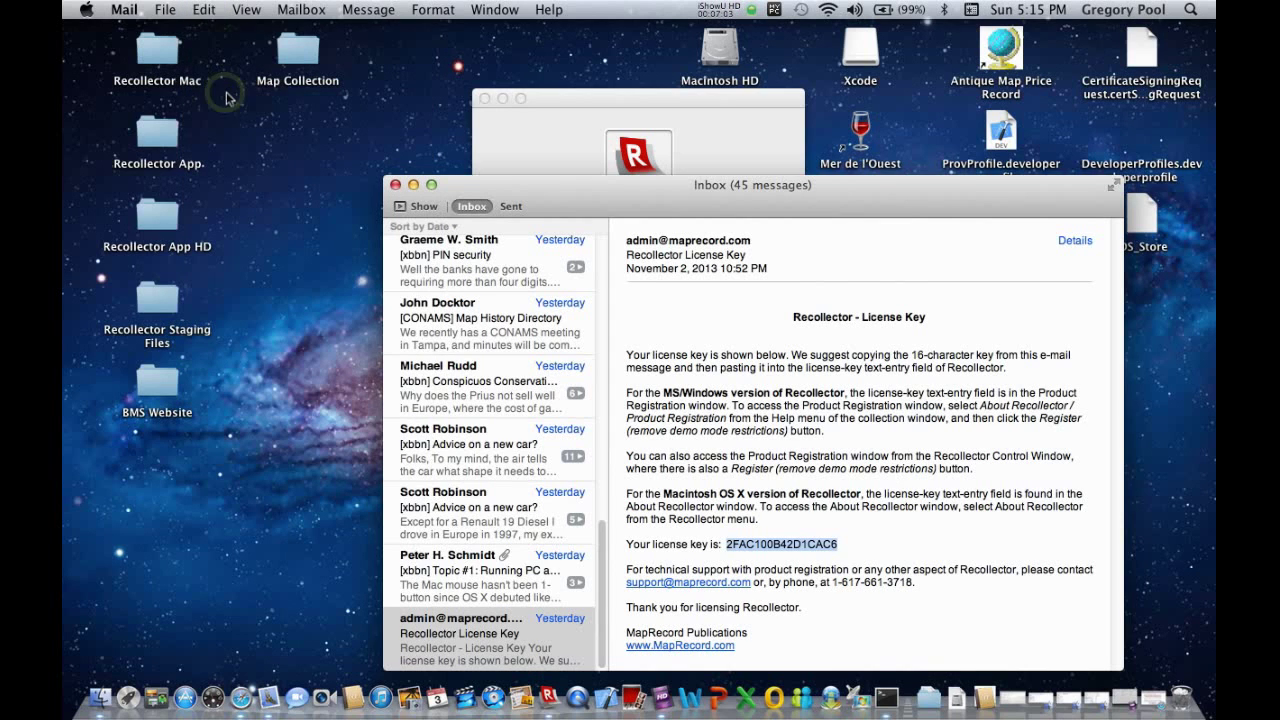
left_click(572, 112)
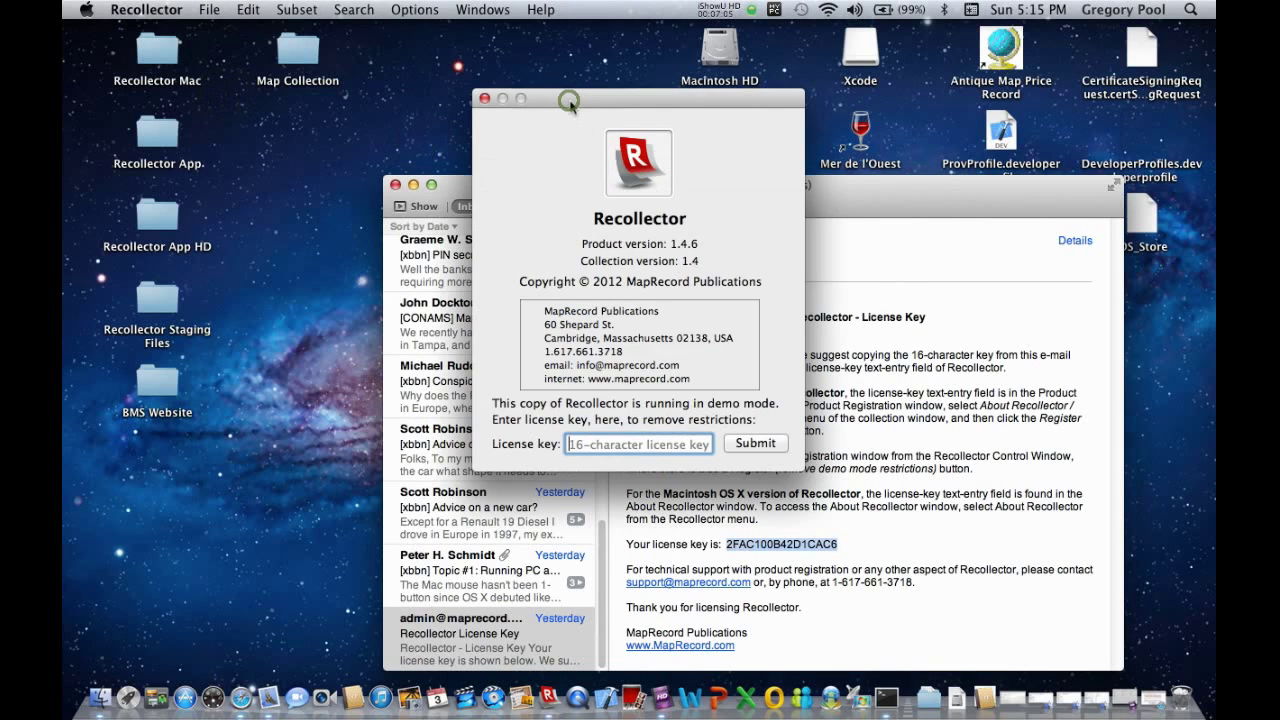
Paste the copied key into the About box's License key field and submit it.
right_click(618, 446)
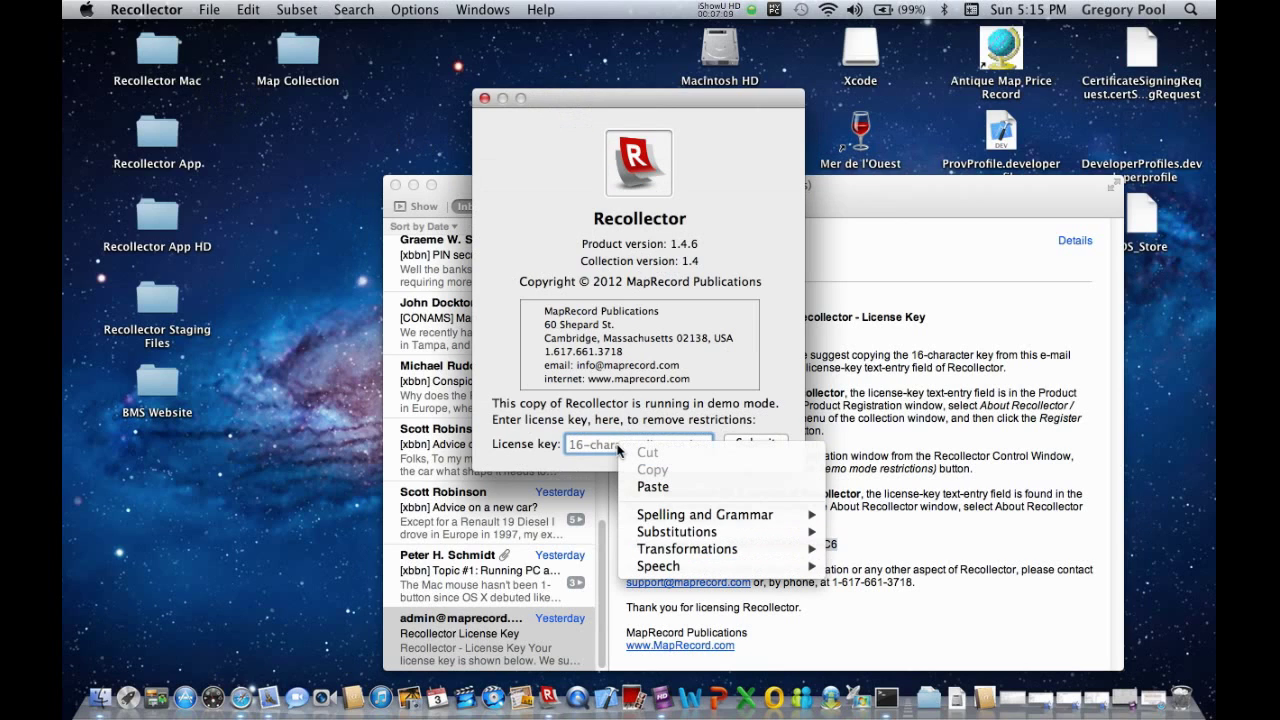
left_click(652, 486)
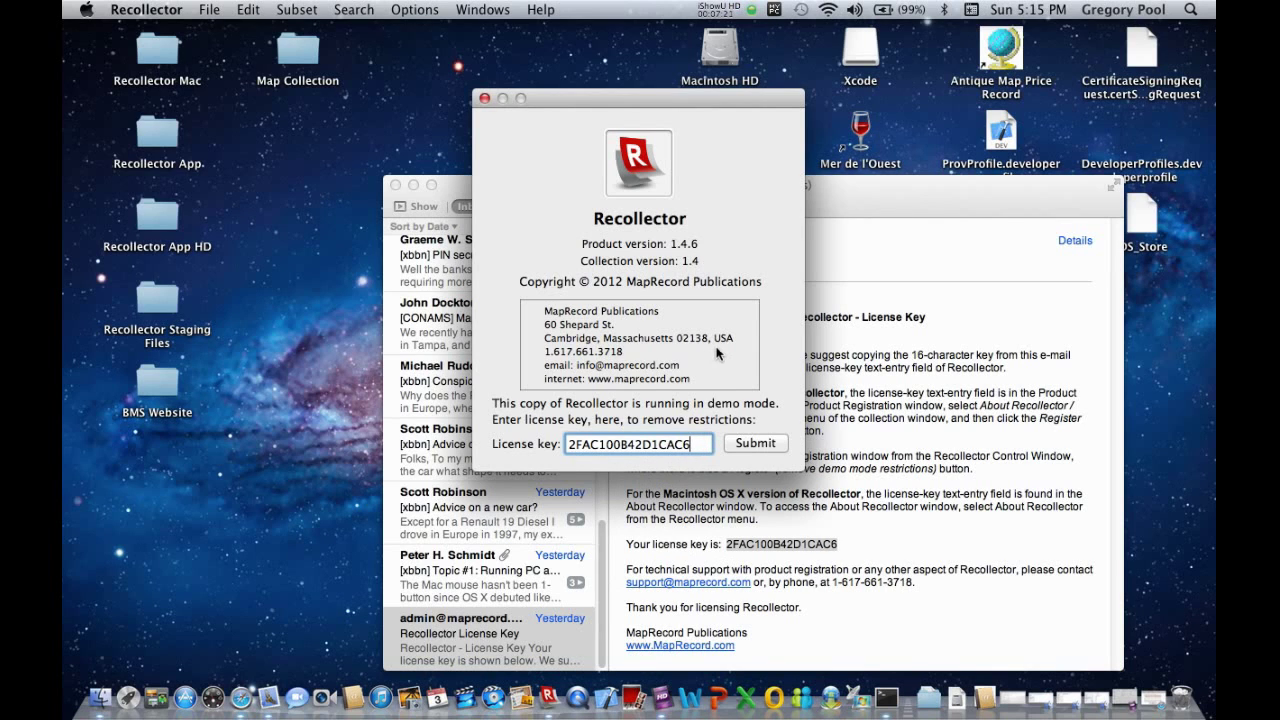
left_click(752, 446)
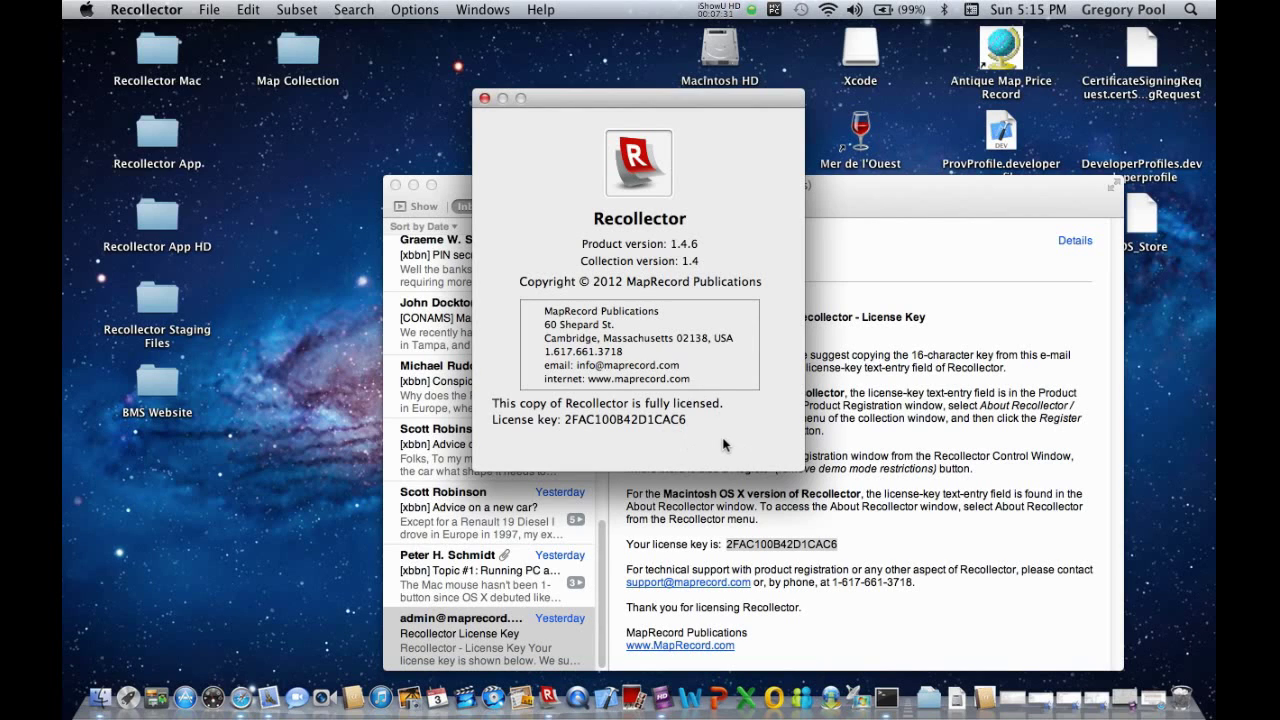
Close the About box and minimize Mail, then reopen About Recollector to check licensing and close it.
left_click(485, 98)
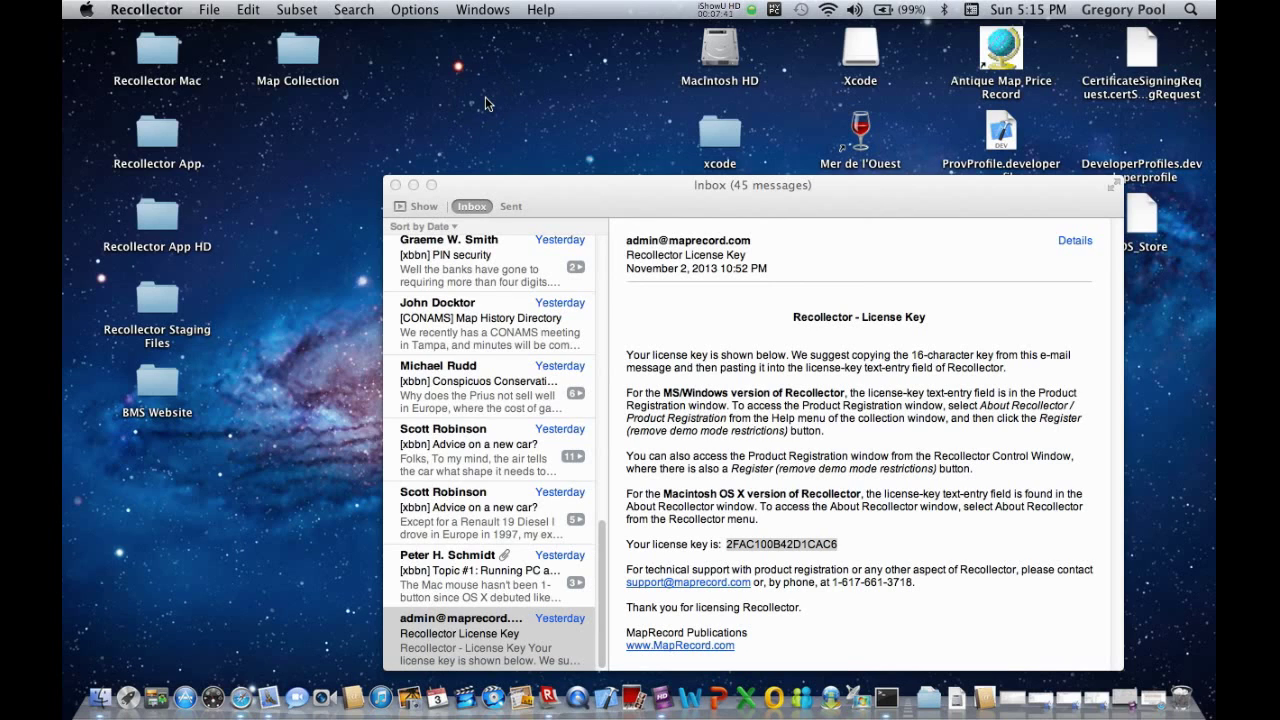
left_click(414, 186)
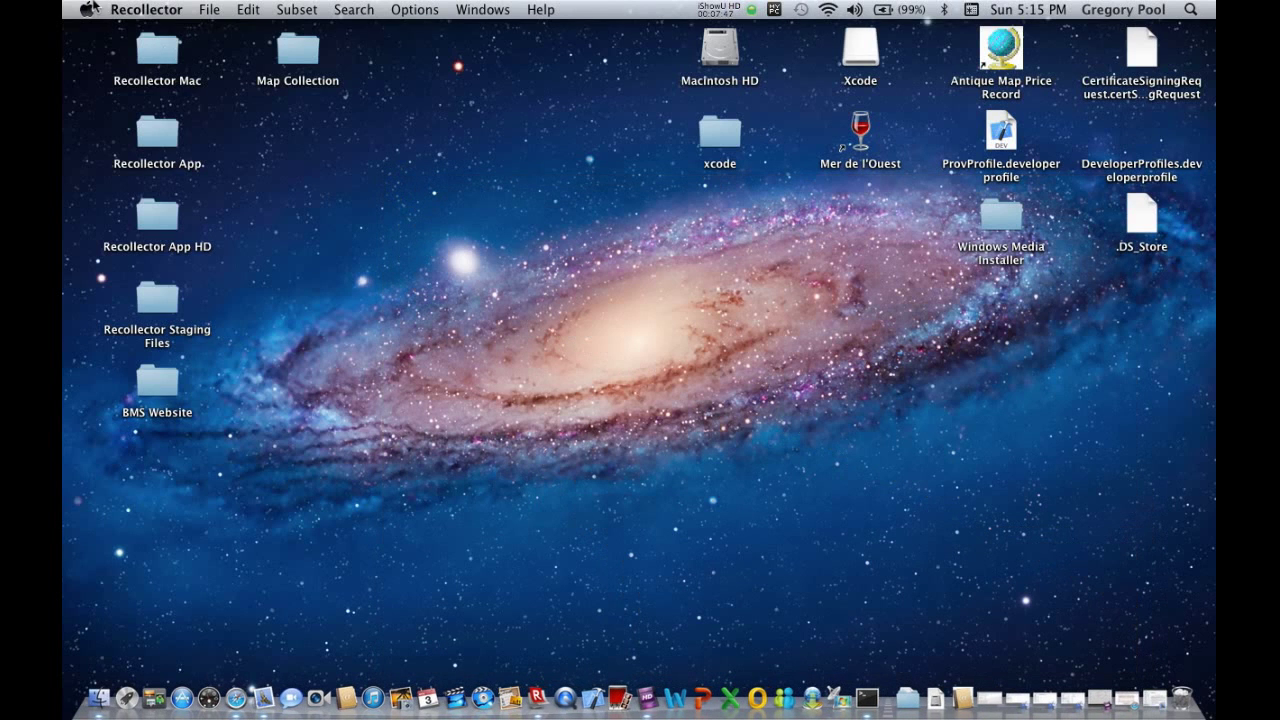
left_click(124, 10)
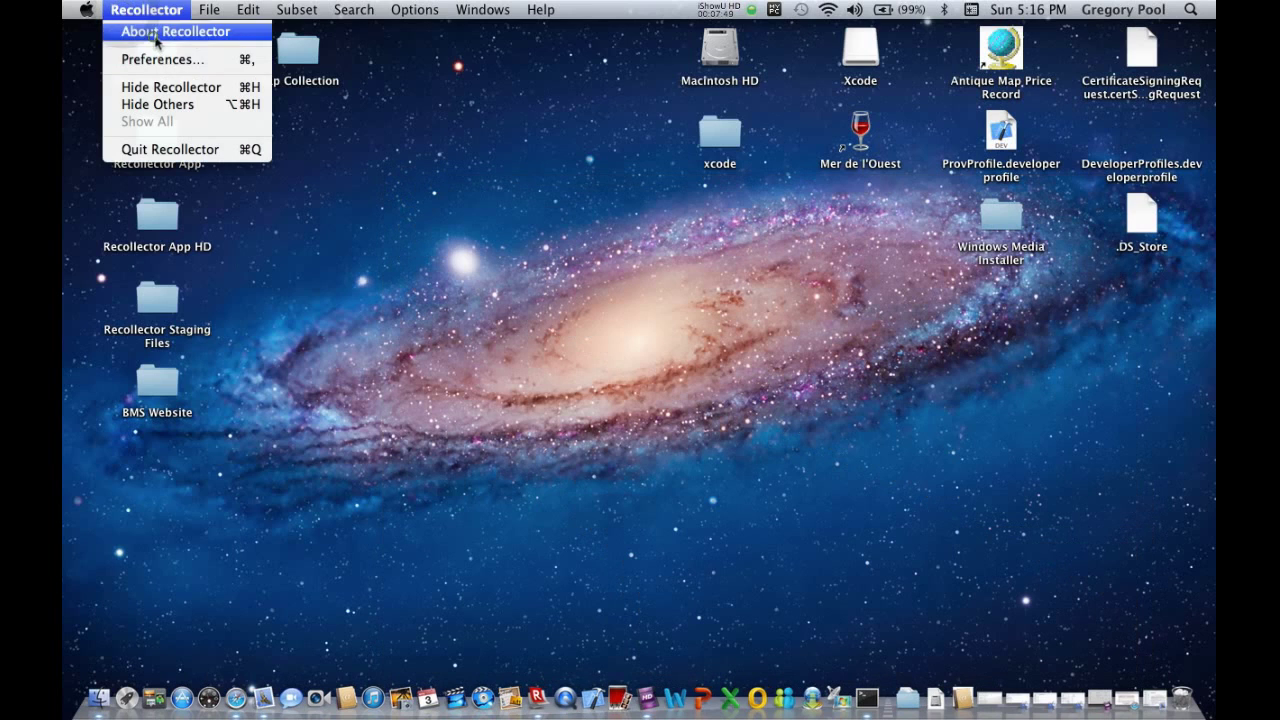
left_click(155, 31)
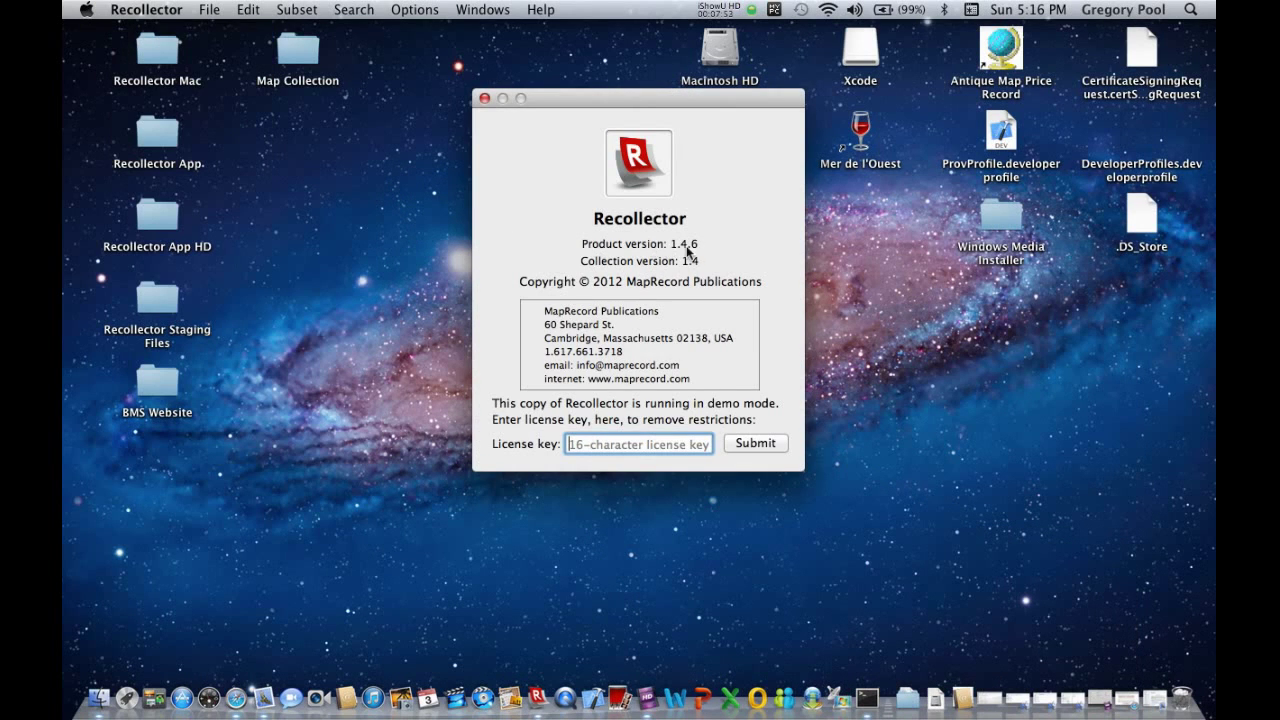
left_click(486, 99)
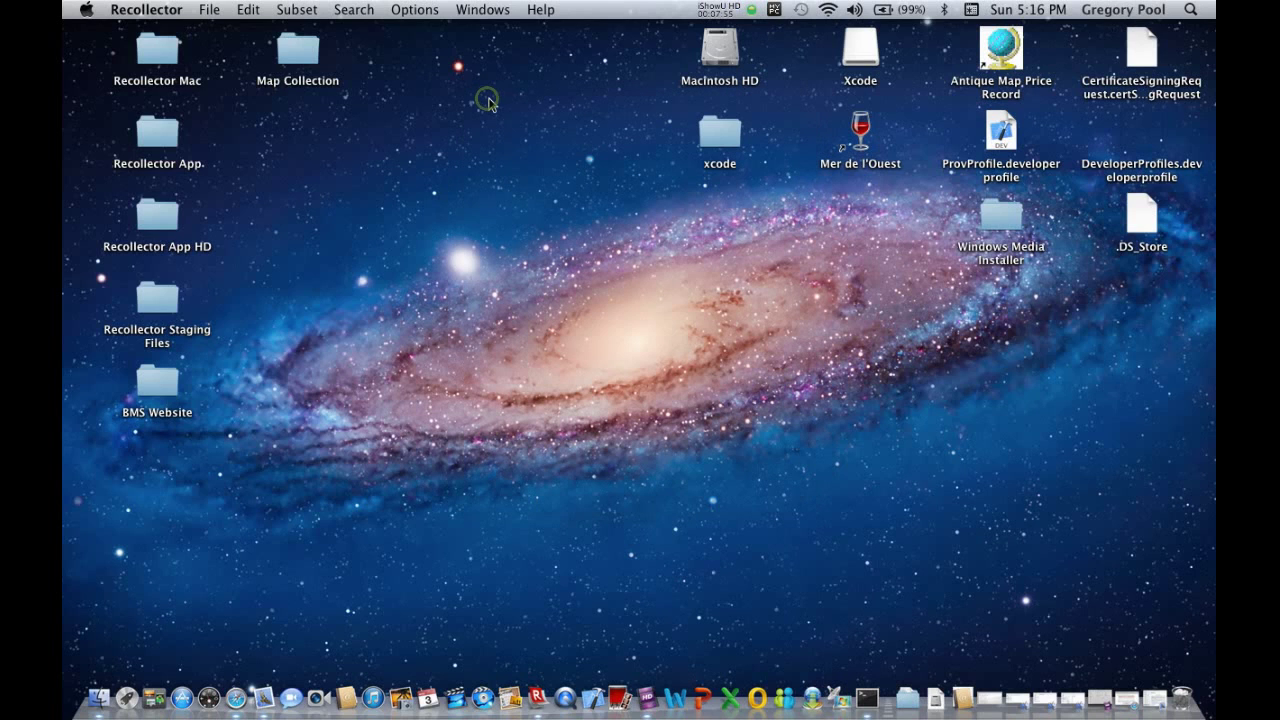
Bring back the Safari download page, check Updates listing Mac version 1.4.6, then return to the top.
left_click(236, 698)
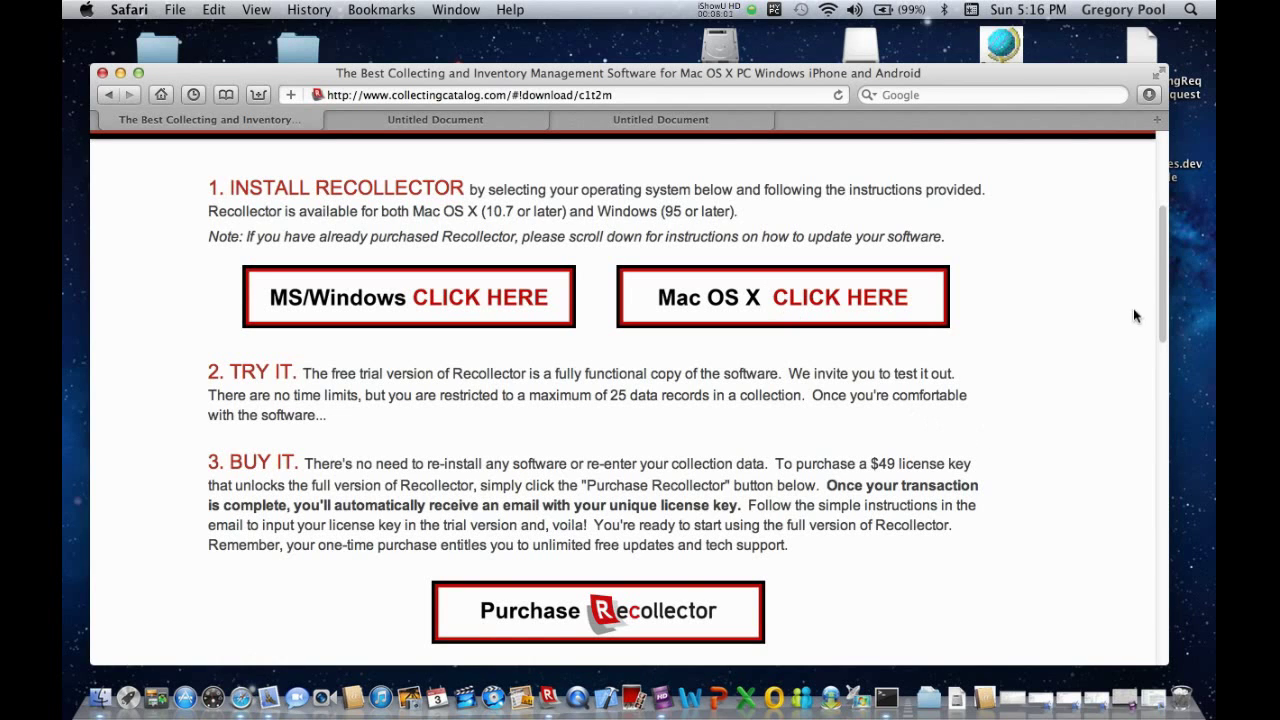
left_click_drag(1160, 298, 1173, 396)
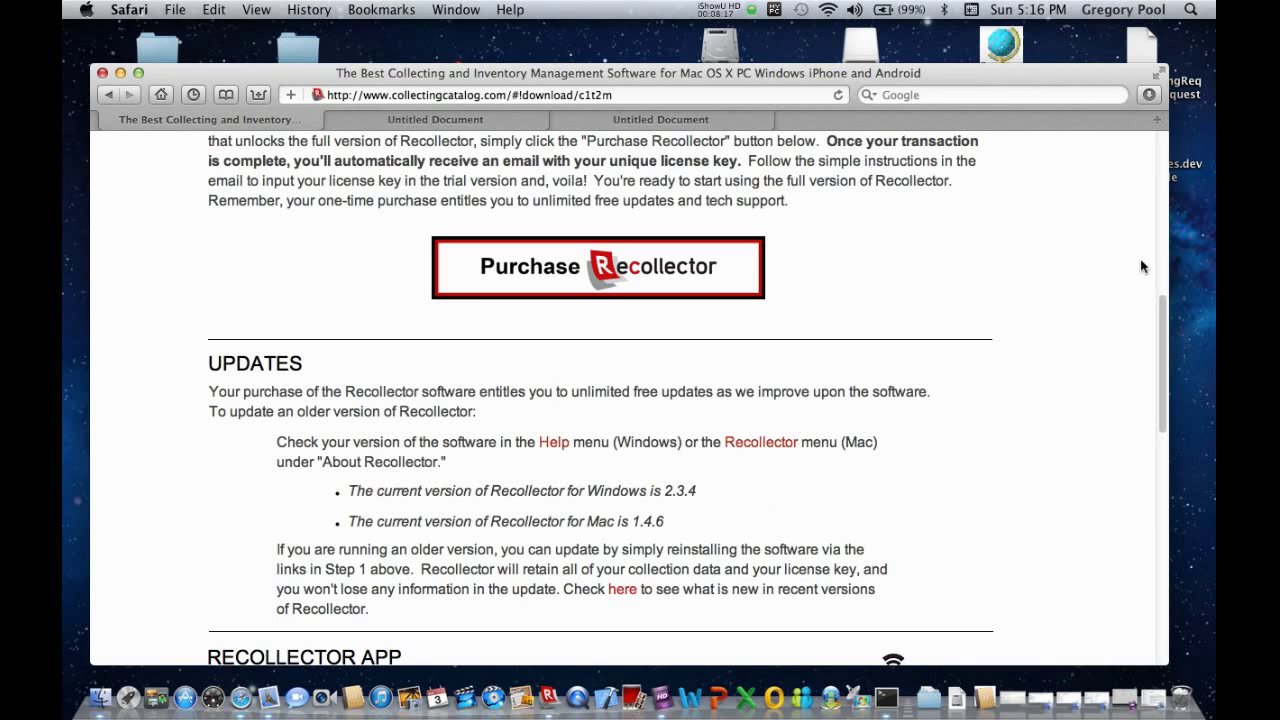
left_click_drag(1160, 304, 1170, 140)
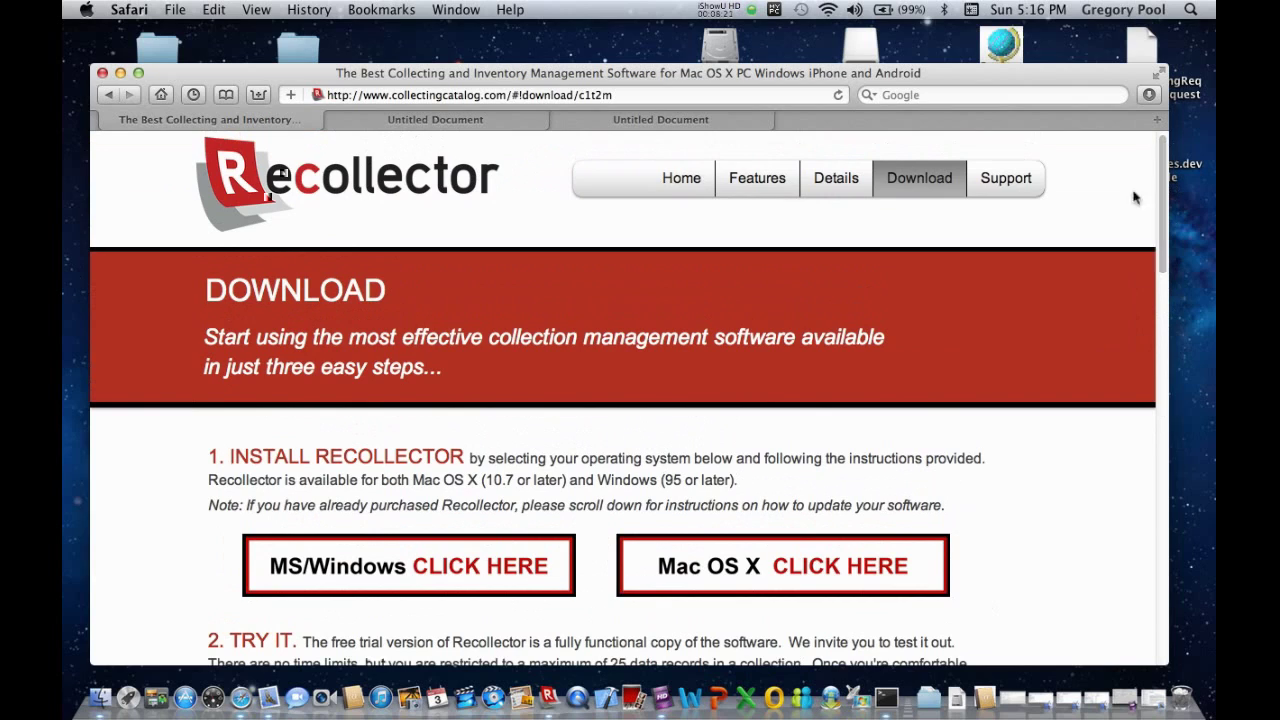